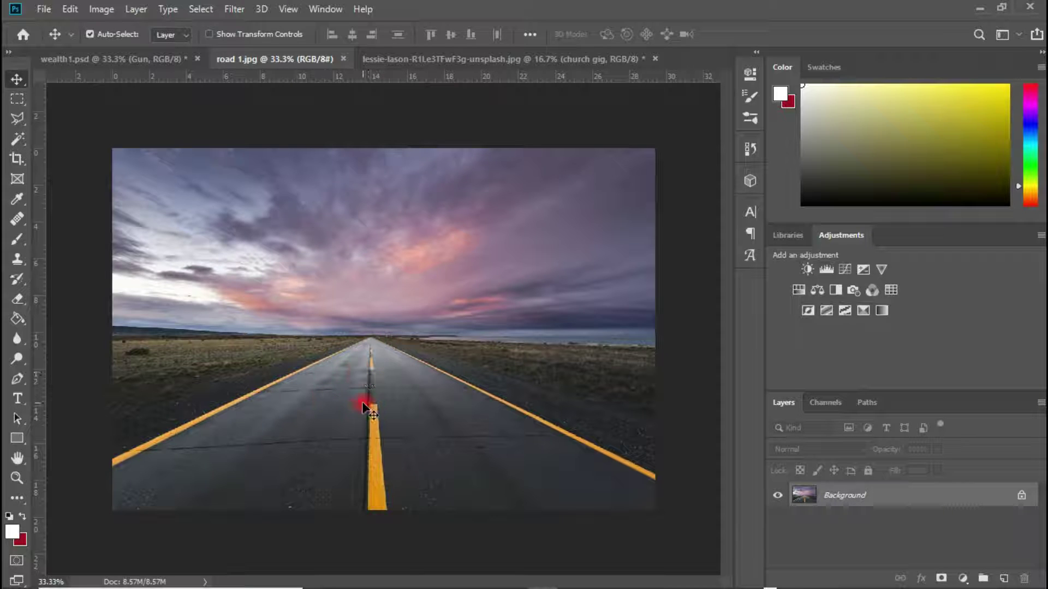
Add white 'TILL WE MEET AGAIN' text over the road and copy its pixels.
left_click(17, 399)
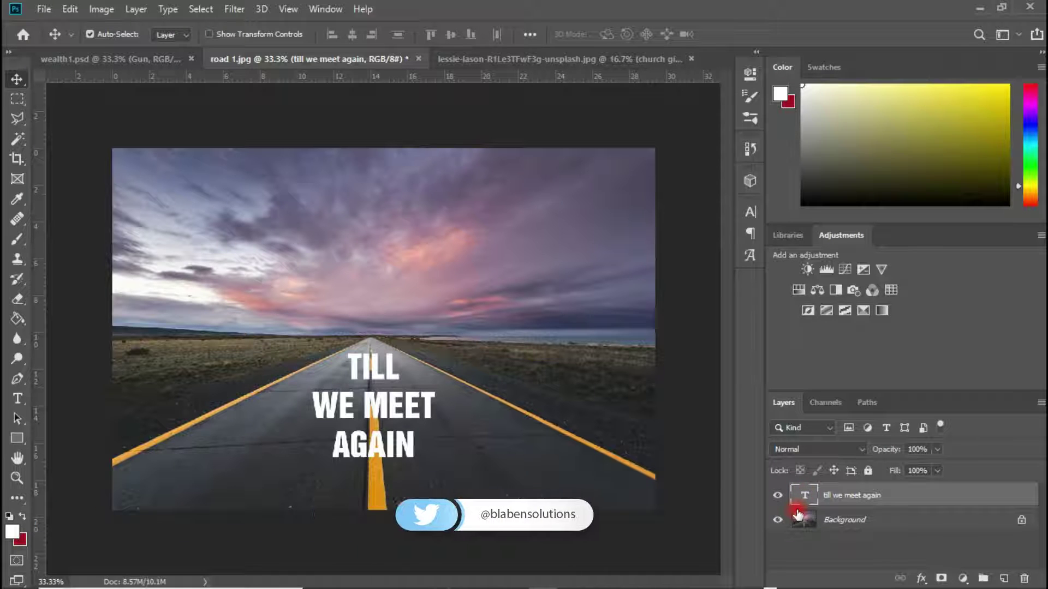
key("ctrl")
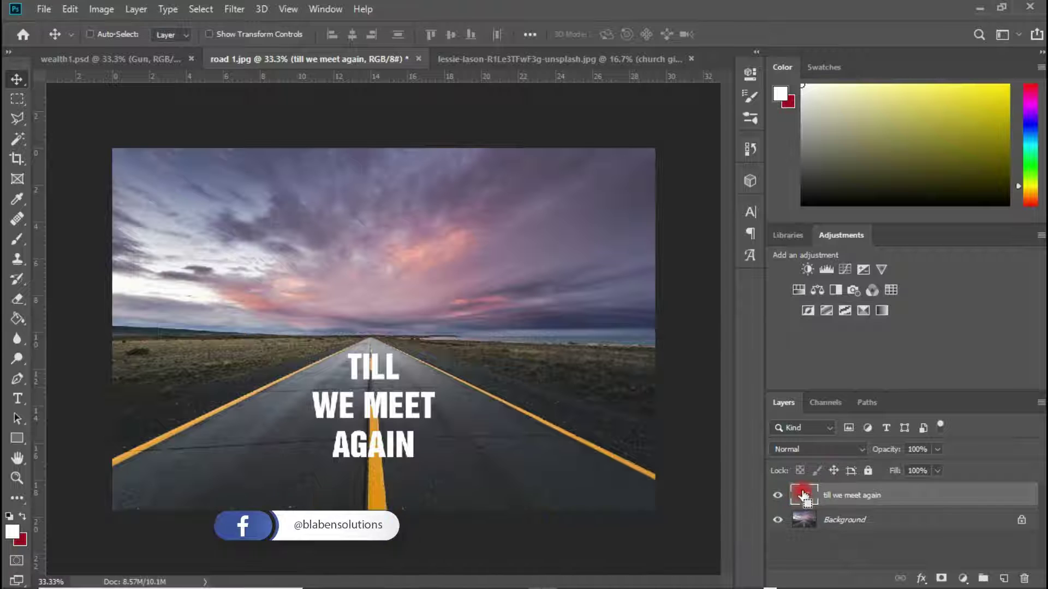
left_click(802, 494, "ctrl")
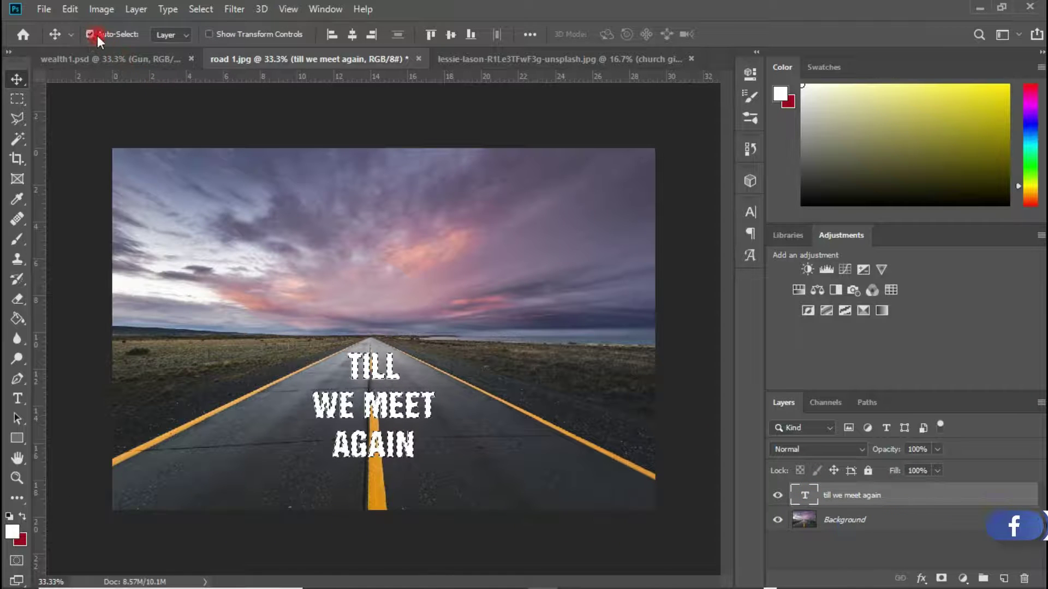
left_click(70, 9)
left_click(112, 116)
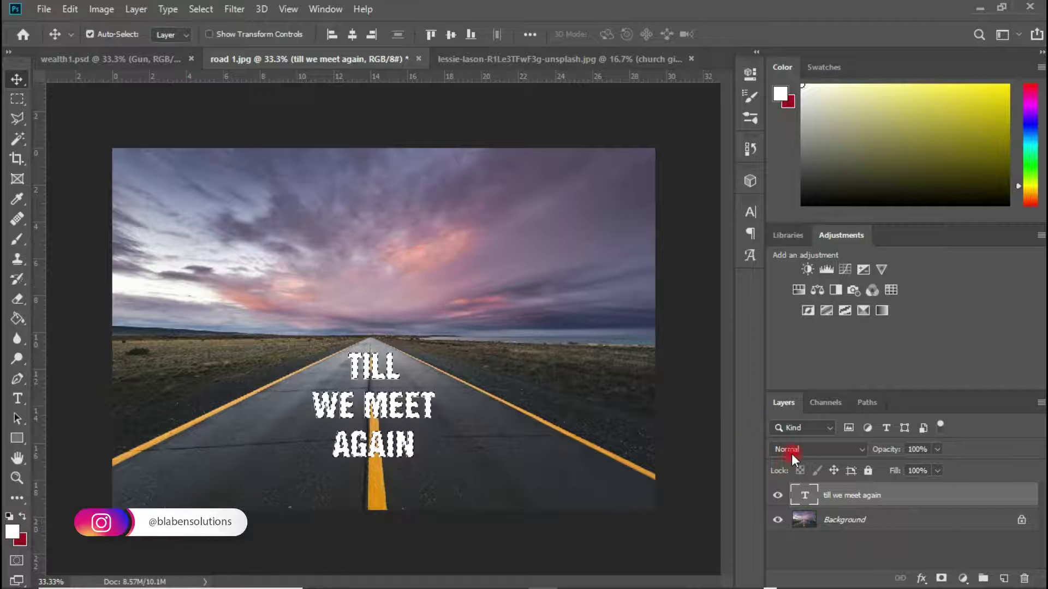
Deselect, hide the text layer, and add a new empty layer above it.
left_click(208, 12)
left_click(212, 44)
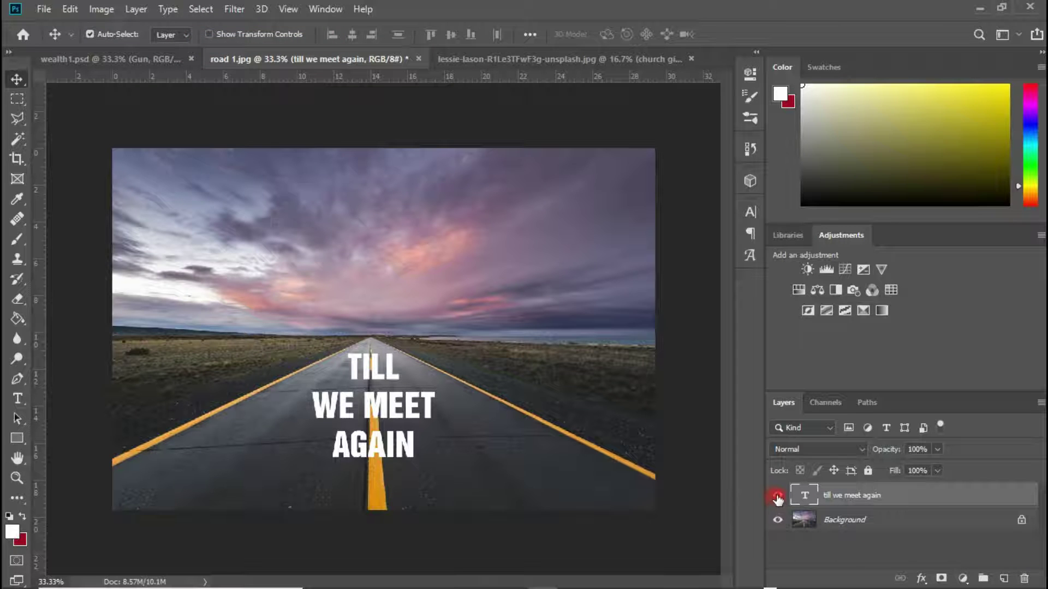
left_click(777, 498)
left_click_drag(807, 496, 1007, 575)
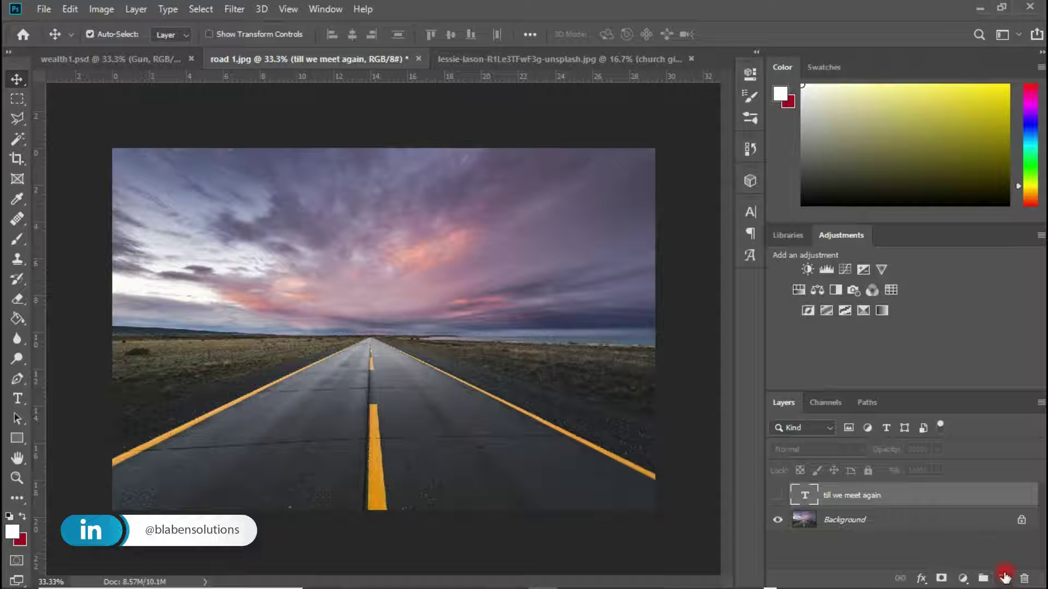
left_click(1006, 576)
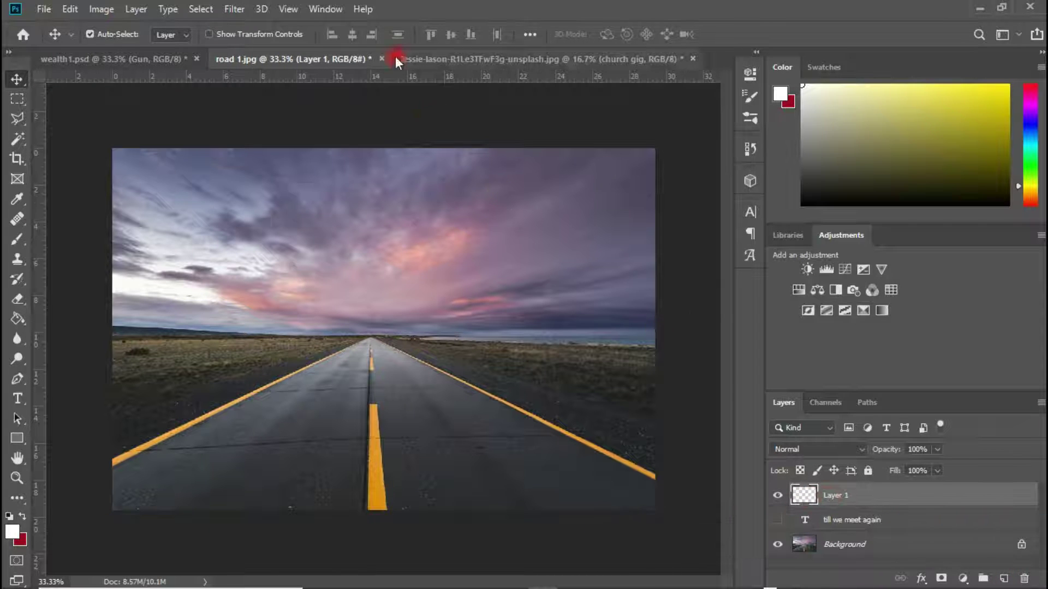
Launch Filter > Vanishing Point on the road photo.
left_click(235, 9)
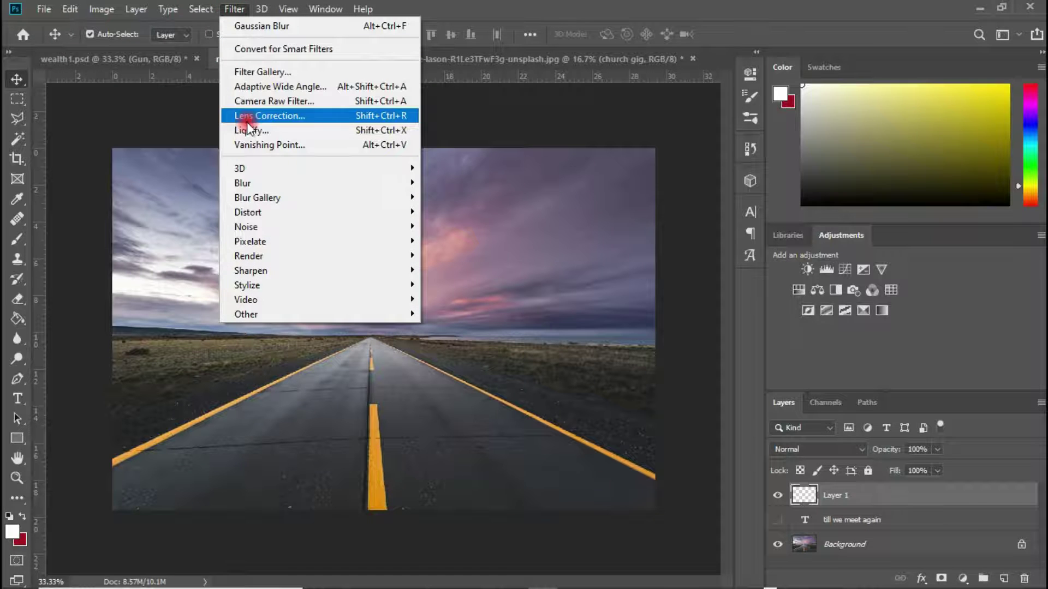
left_click(288, 148)
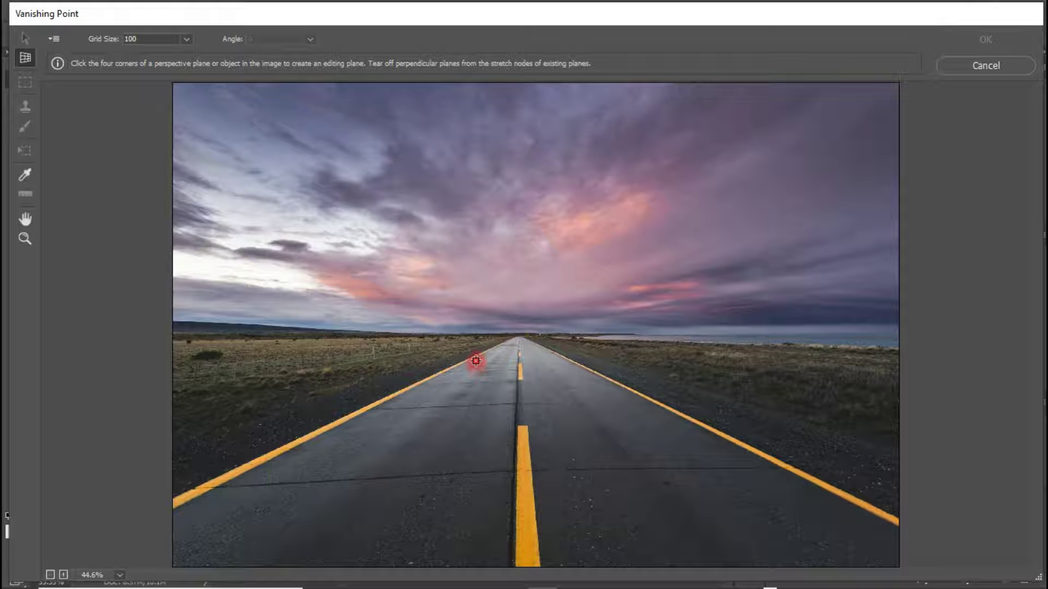
Draw a first small four-corner plane on the road, then delete it.
left_click(475, 361)
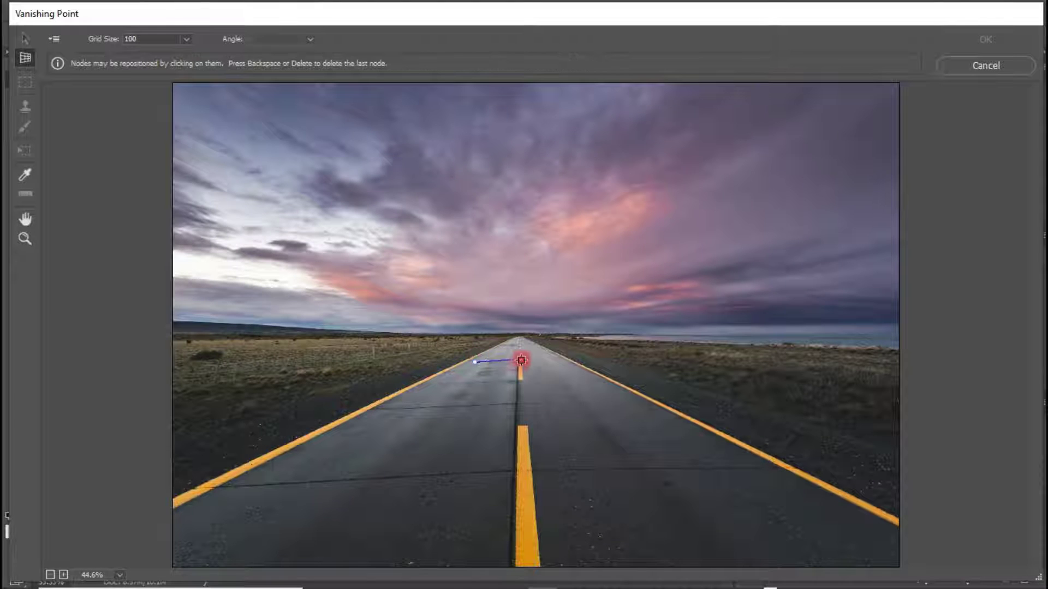
left_click(549, 362)
left_click(567, 429)
left_click(459, 430)
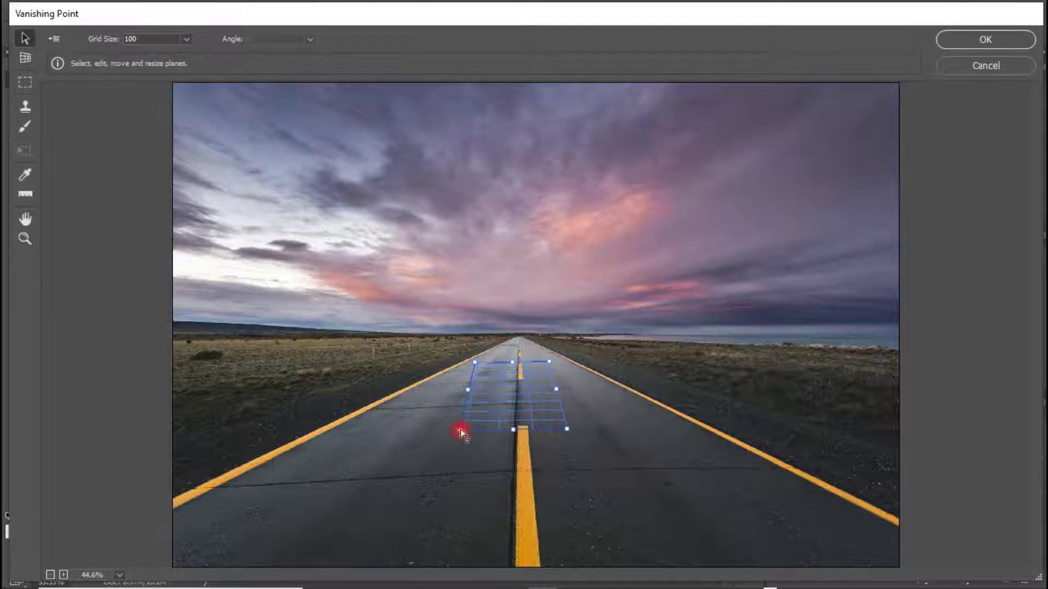
key("BackSpace")
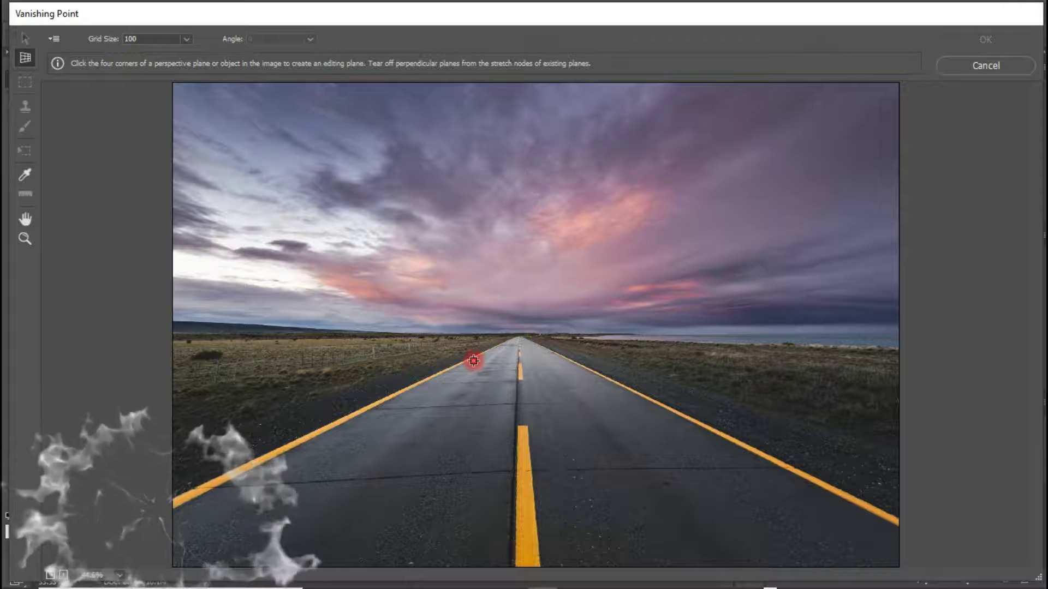
Redraw the plane from the road edges near the horizon to the image's bottom corners.
left_click(474, 360)
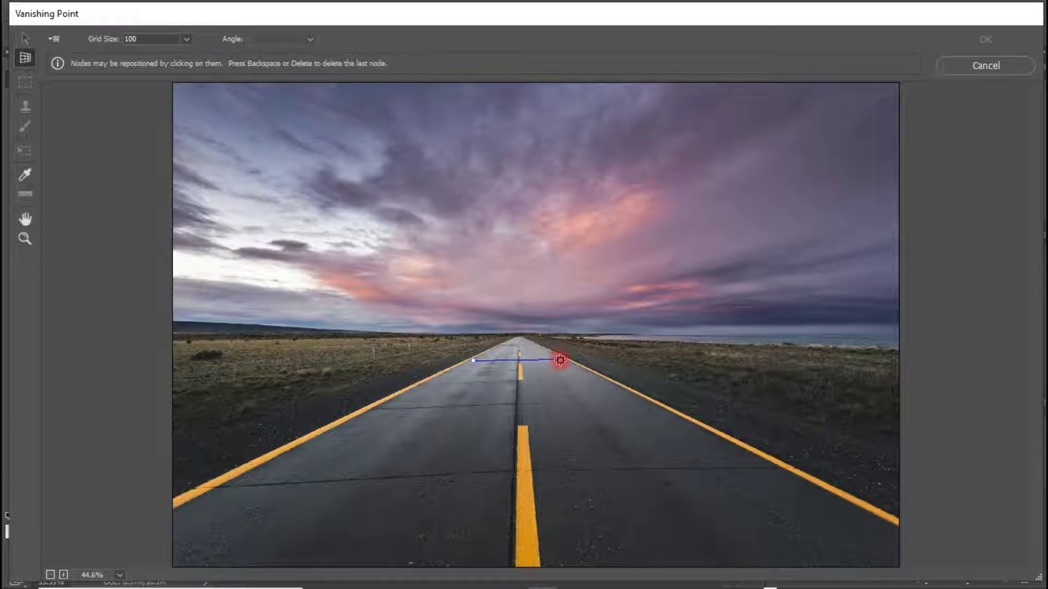
left_click(560, 360)
left_click(858, 513)
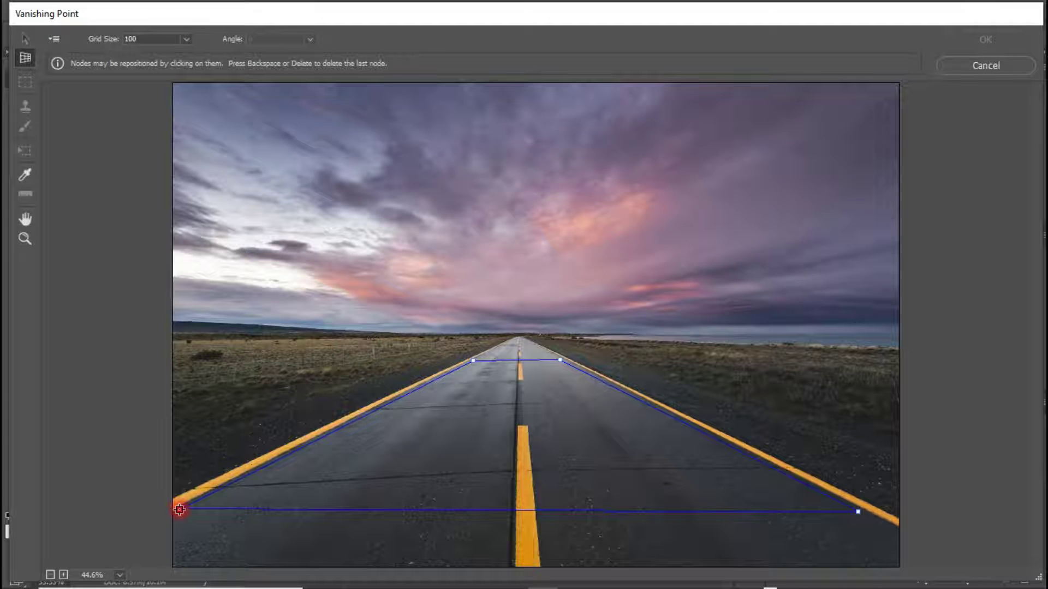
left_click(180, 509)
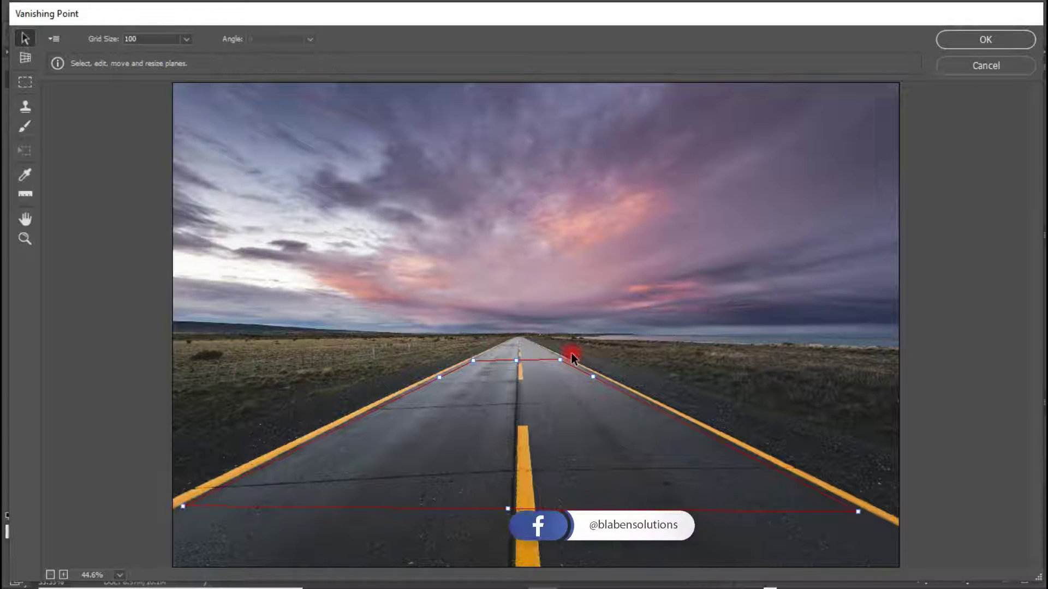
left_click_drag(562, 362, 562, 362)
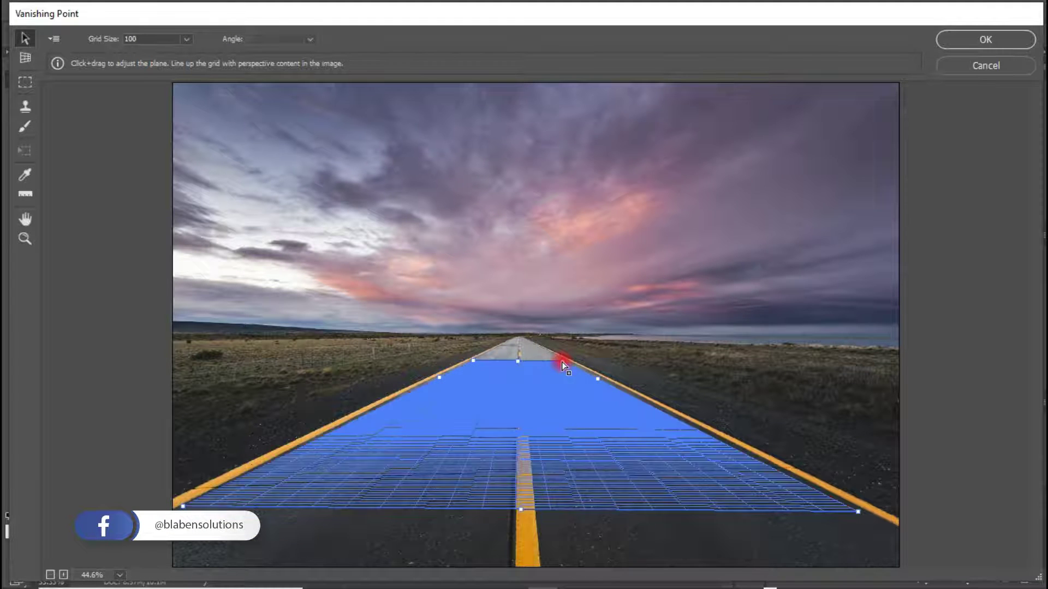
Fine-tune the plane's top and bottom-right corners to the road edges, then paste the copied text.
left_click(474, 362)
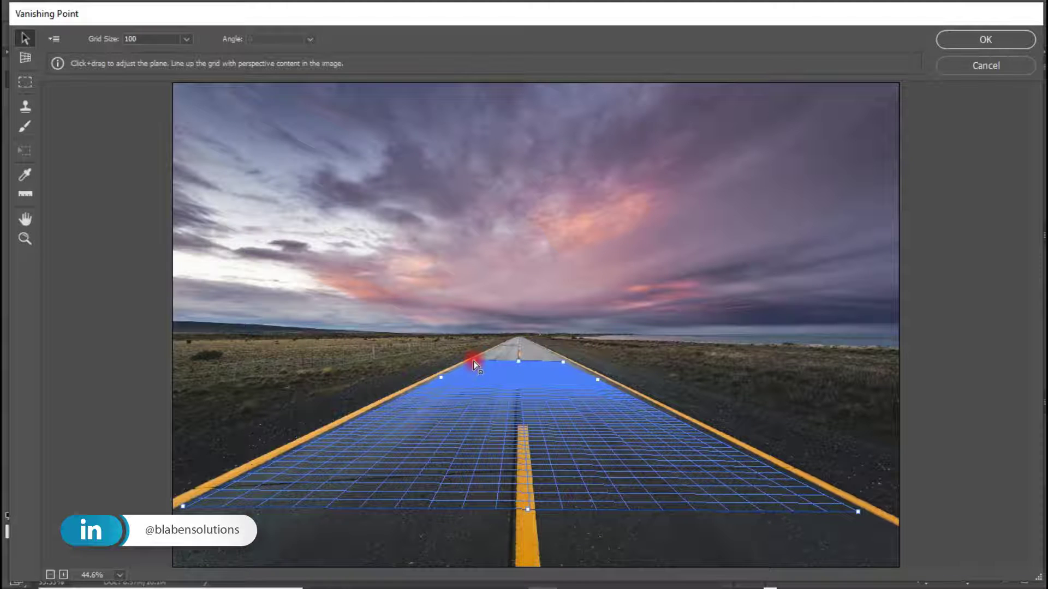
left_click_drag(475, 365, 474, 361)
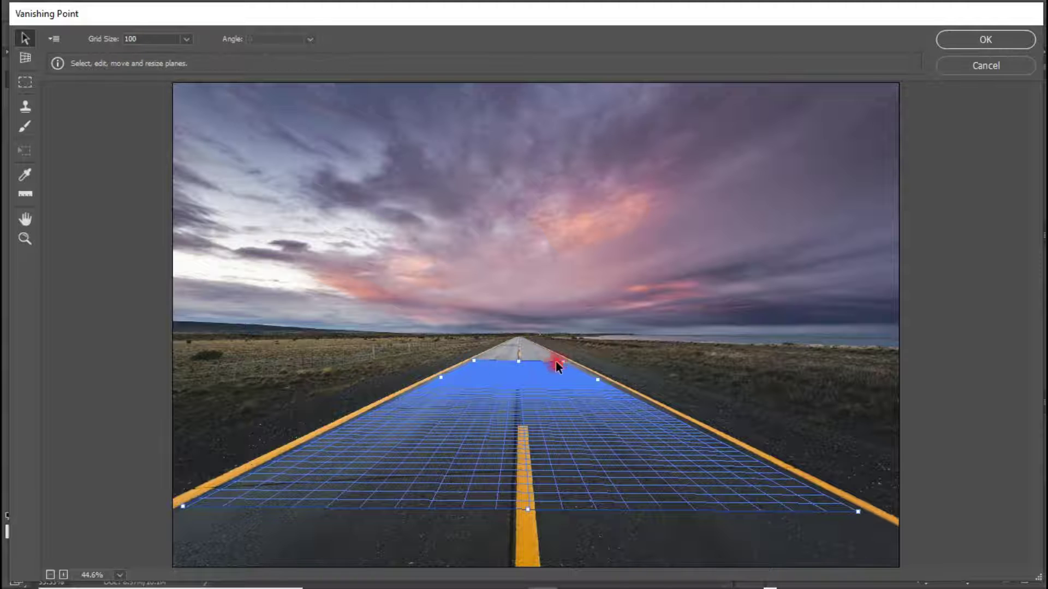
left_click_drag(563, 362, 564, 363)
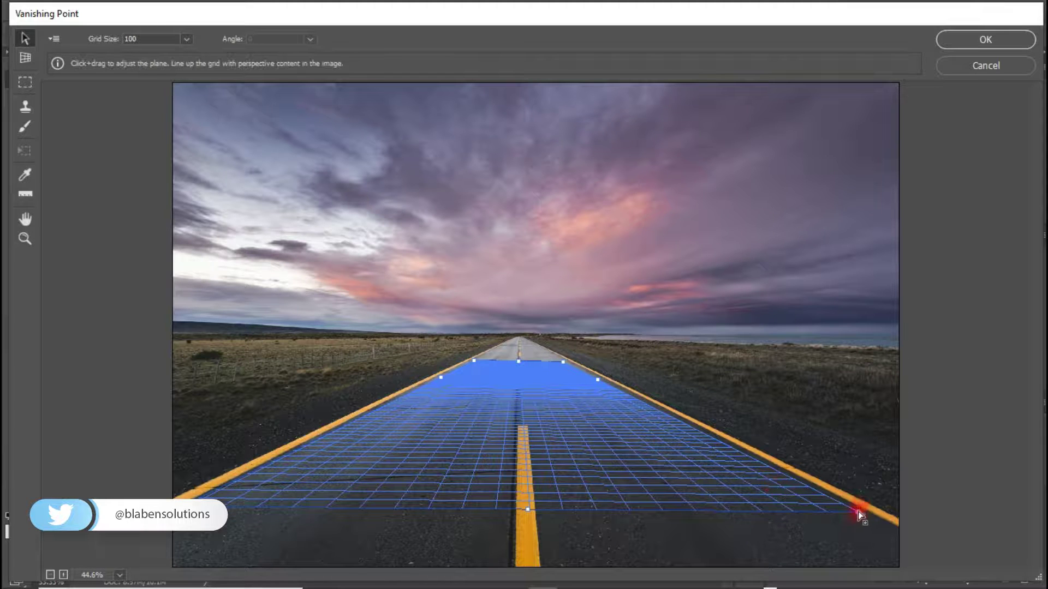
mouse_move(860, 516)
left_mouse_down()
mouse_move(827, 511)
mouse_move(853, 510)
left_mouse_up()
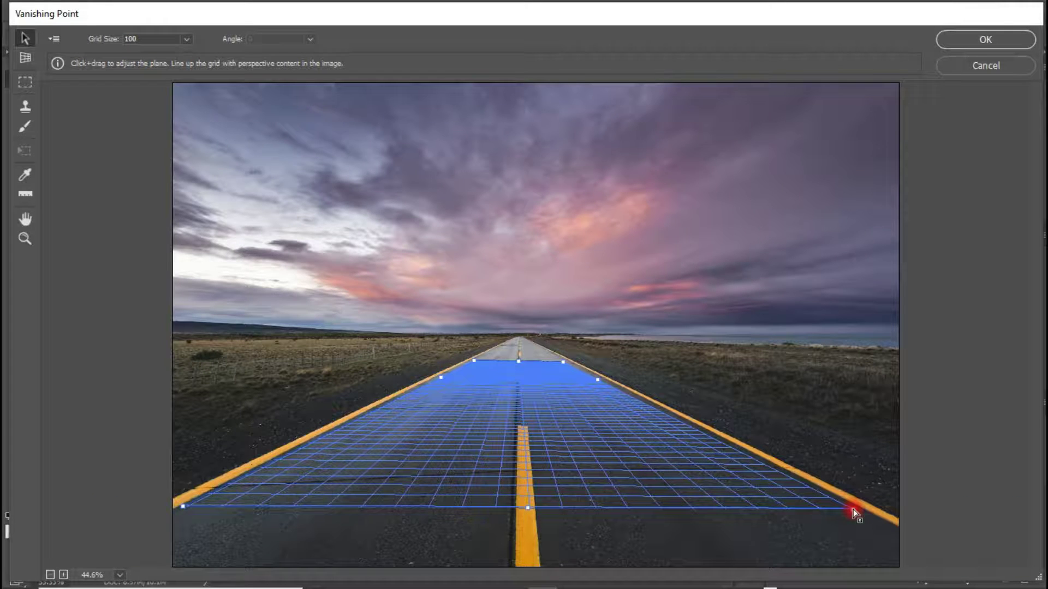
left_click_drag(854, 509, 852, 509)
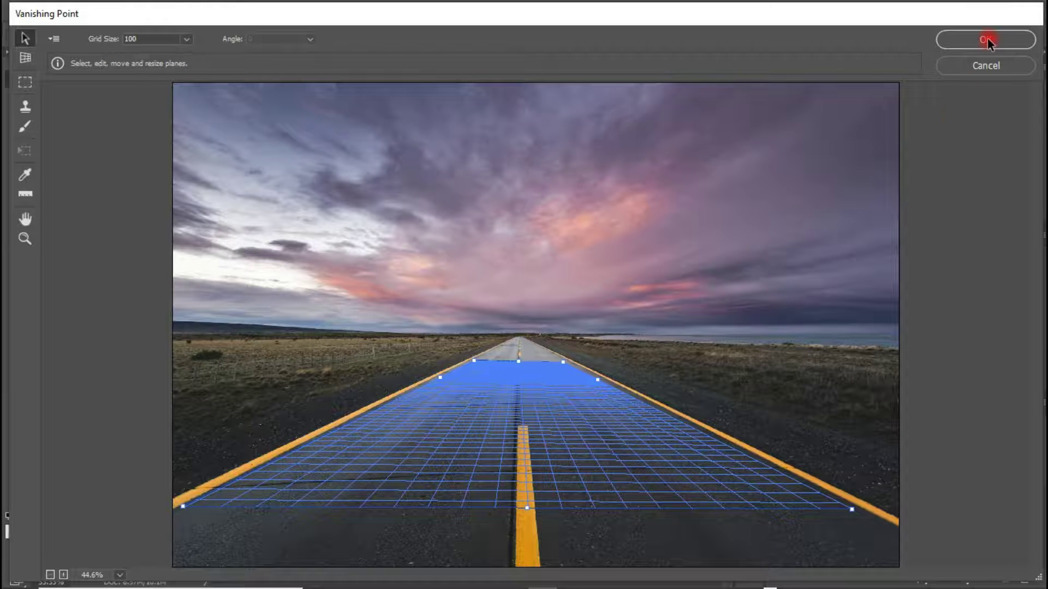
left_click(738, 279)
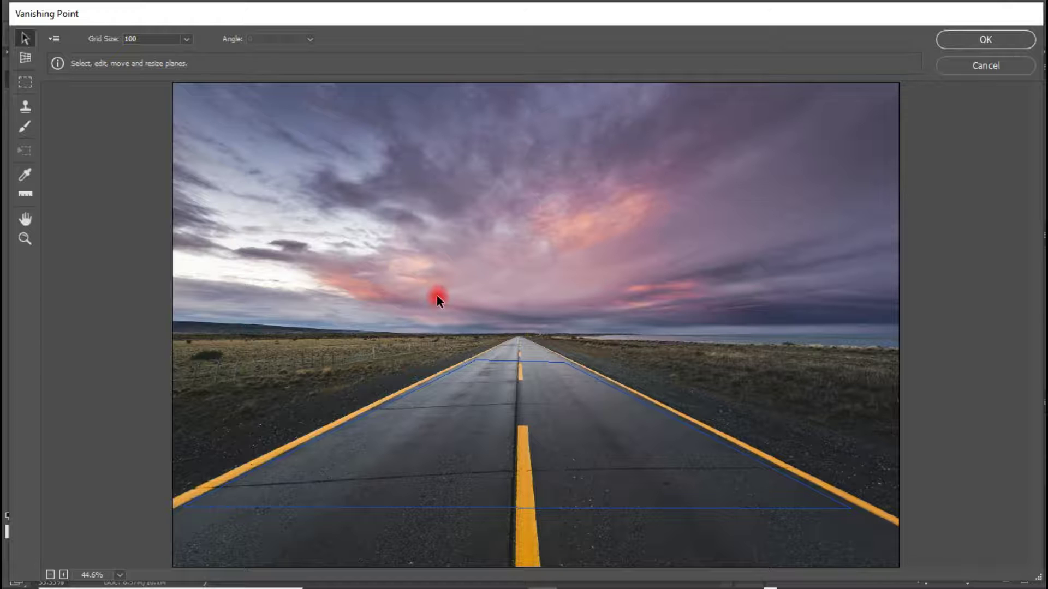
key("ctrl+v")
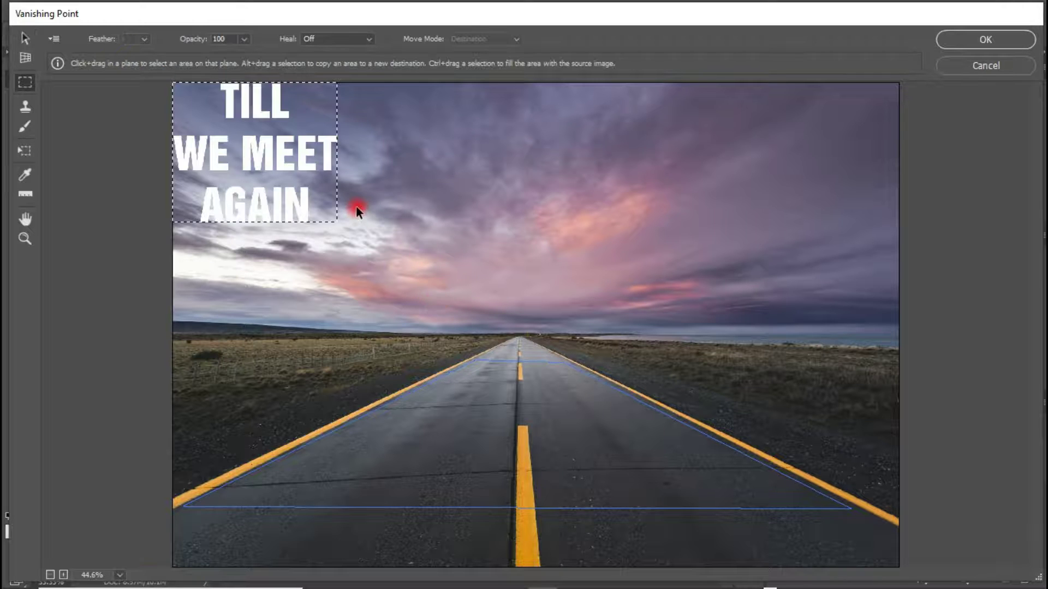
Move and enlarge the pasted text around the sky, undoing the last move.
left_click_drag(306, 158, 341, 185)
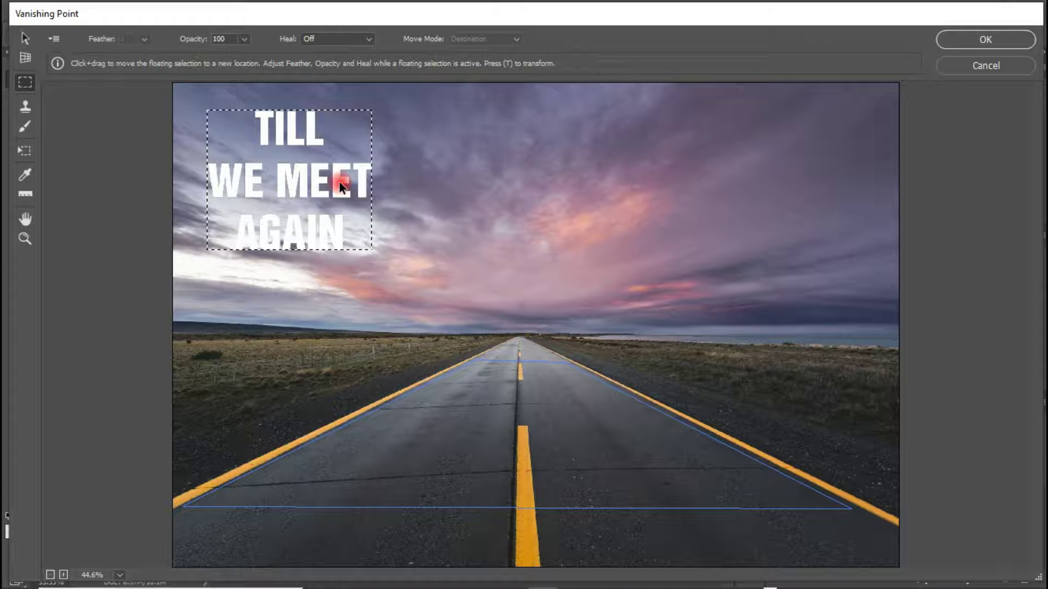
key("t")
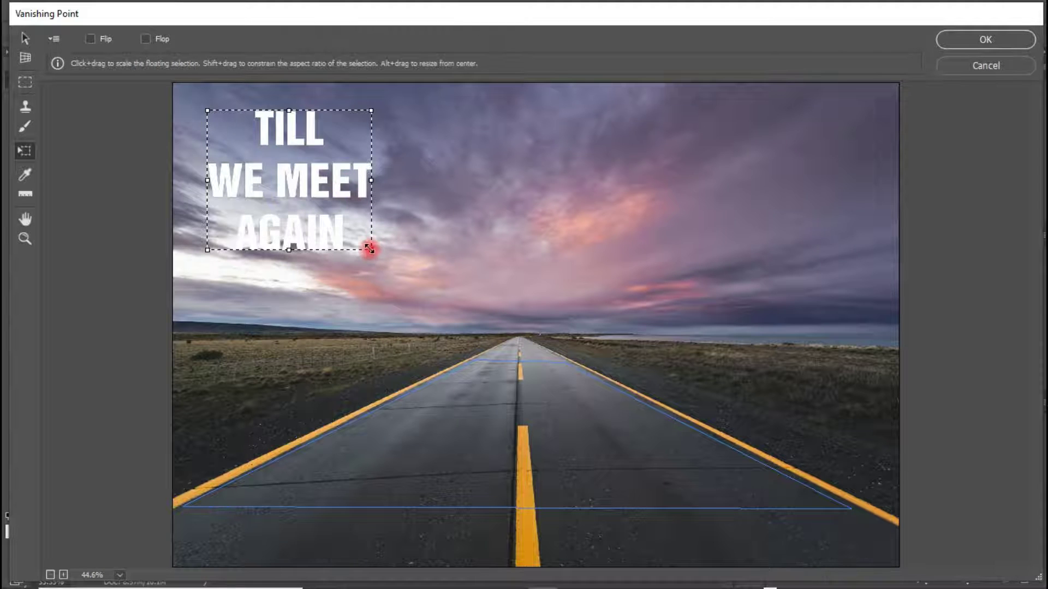
left_click_drag(370, 249, 392, 298)
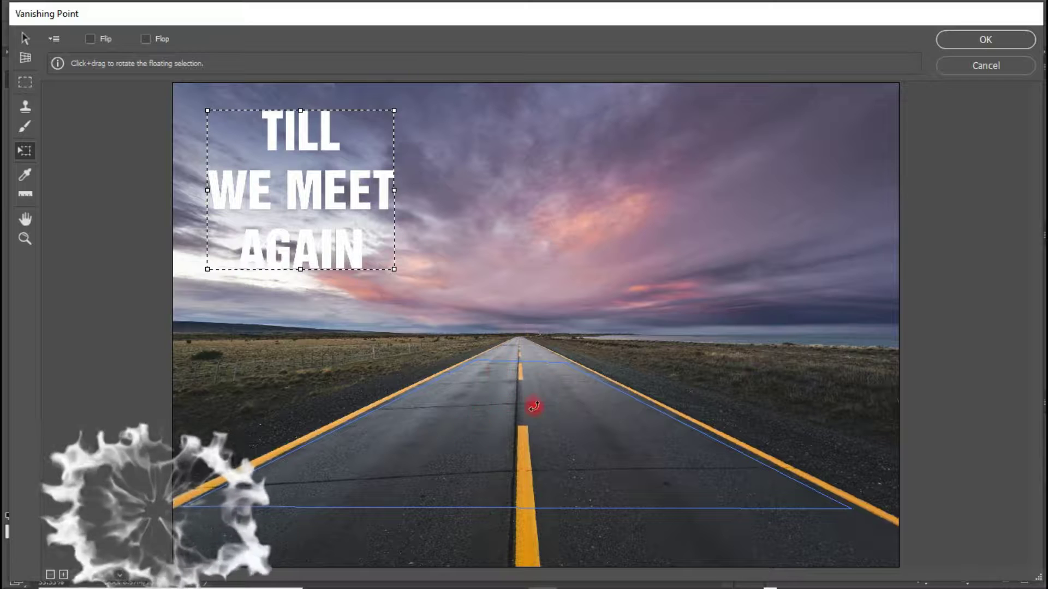
left_click_drag(346, 192, 300, 154)
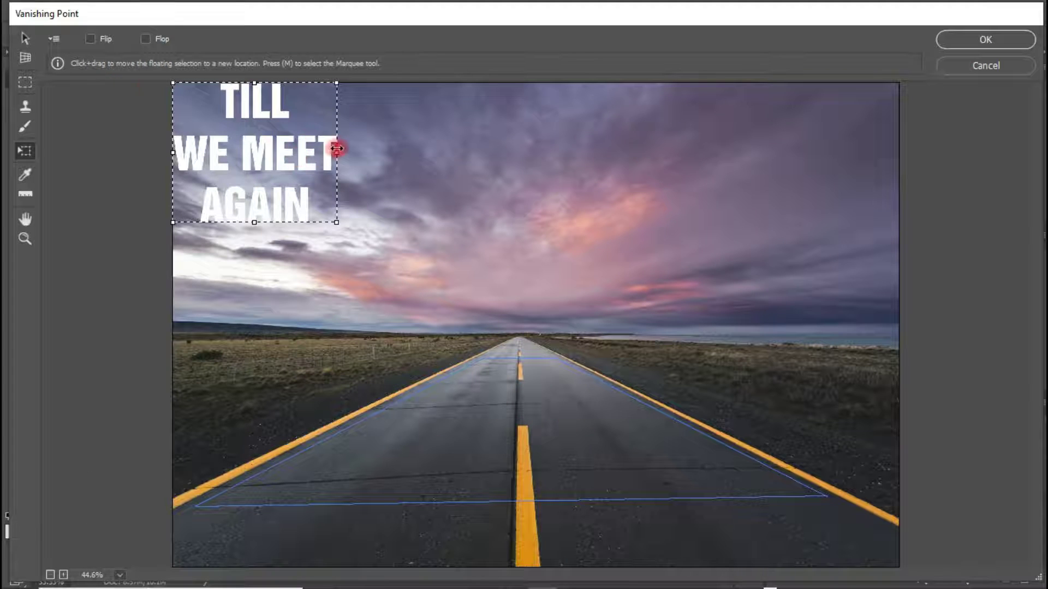
left_click_drag(307, 153, 538, 296)
key("ctrl+z")
Try laying the text onto the road twice, undo both attempts, and accept the Vanishing Point dialog.
left_click_drag(337, 222, 276, 180)
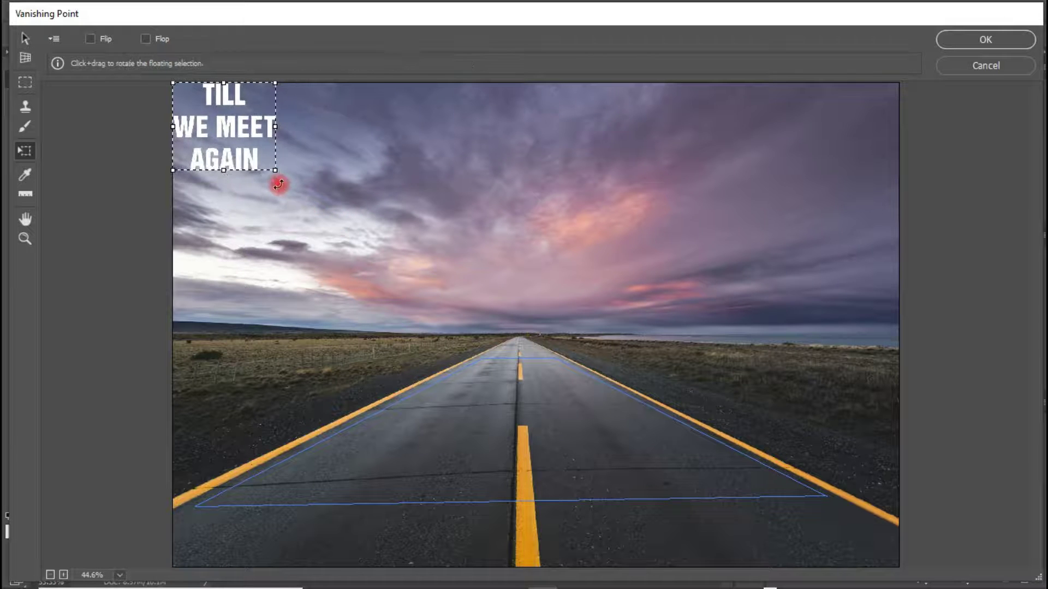
left_click_drag(224, 126, 519, 408)
key("ctrl+z")
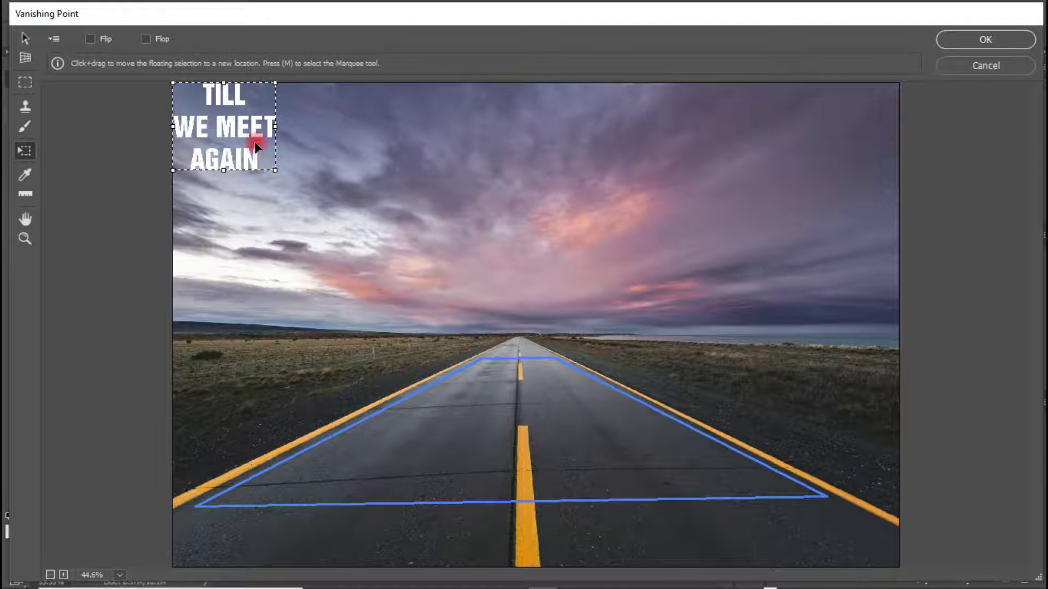
left_click_drag(273, 166, 527, 425)
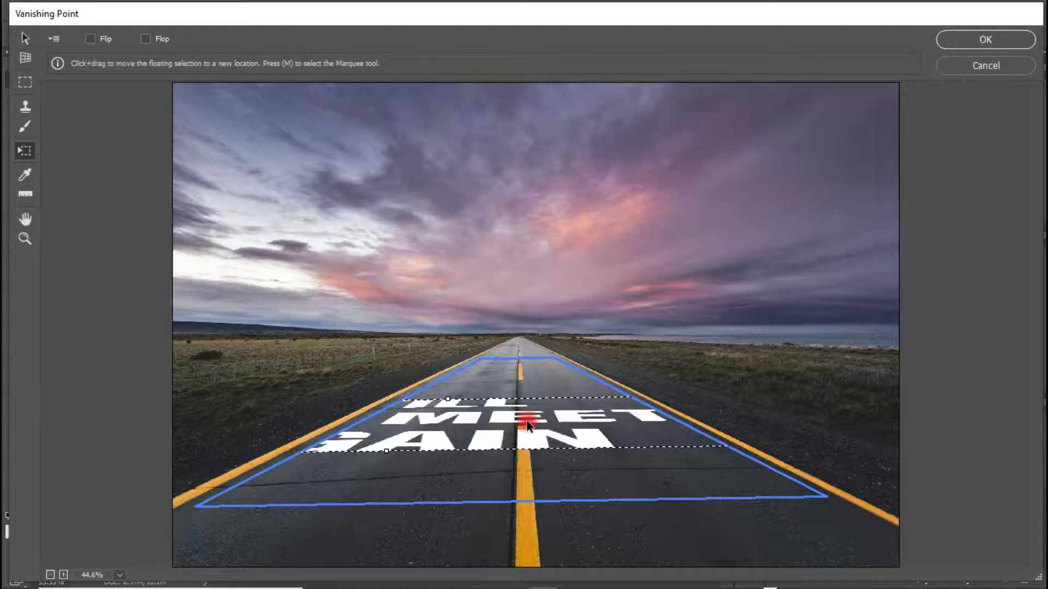
key("ctrl+z")
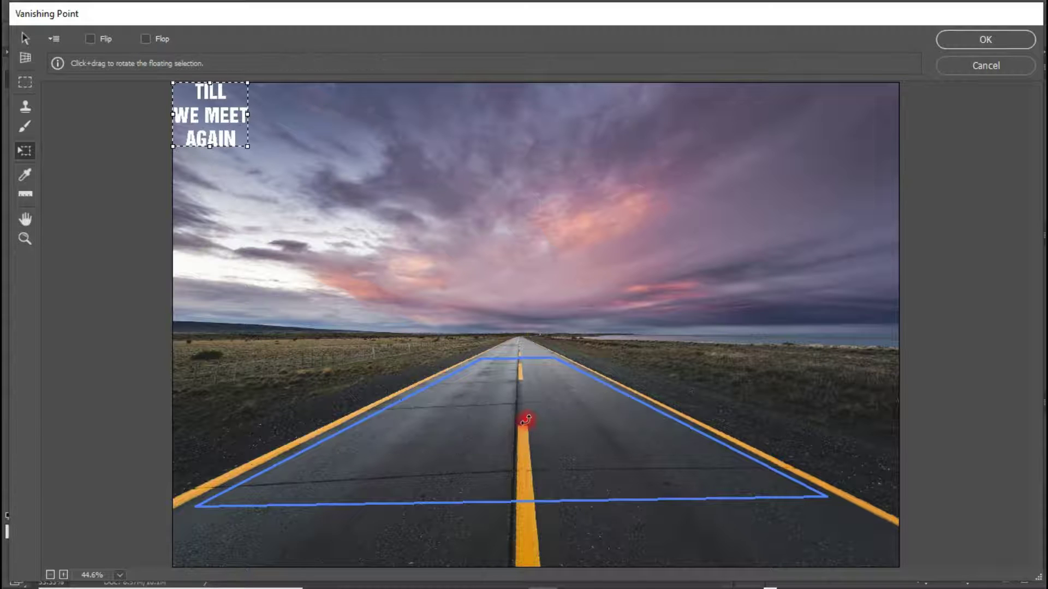
left_click(25, 39)
left_click(983, 38)
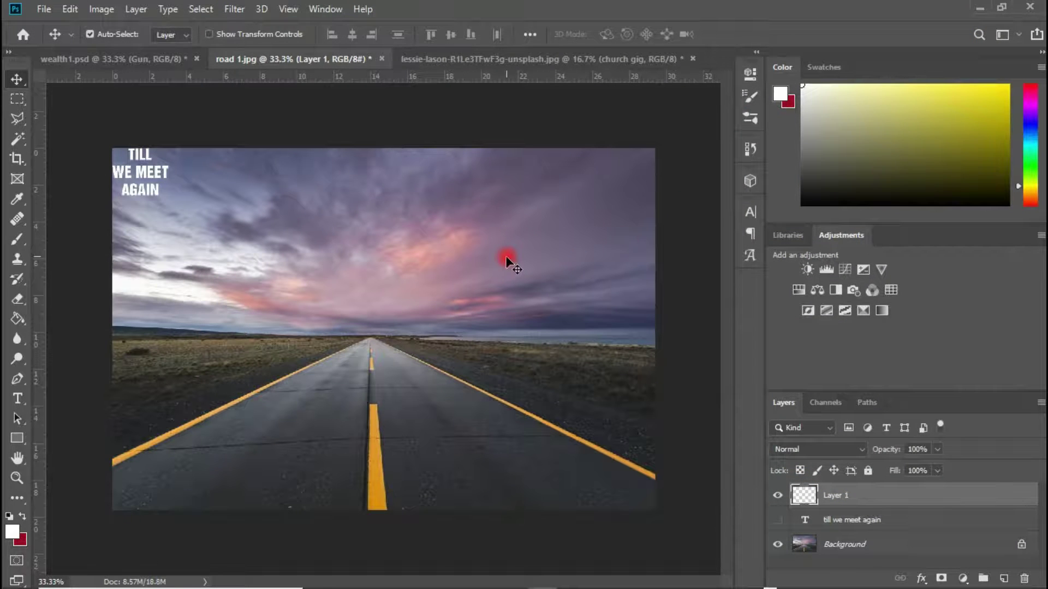
Delete the Layer 1 text copy and show the original 'TILL WE MEET AGAIN' text layer.
left_click_drag(146, 160, 282, 257)
key("Delete")
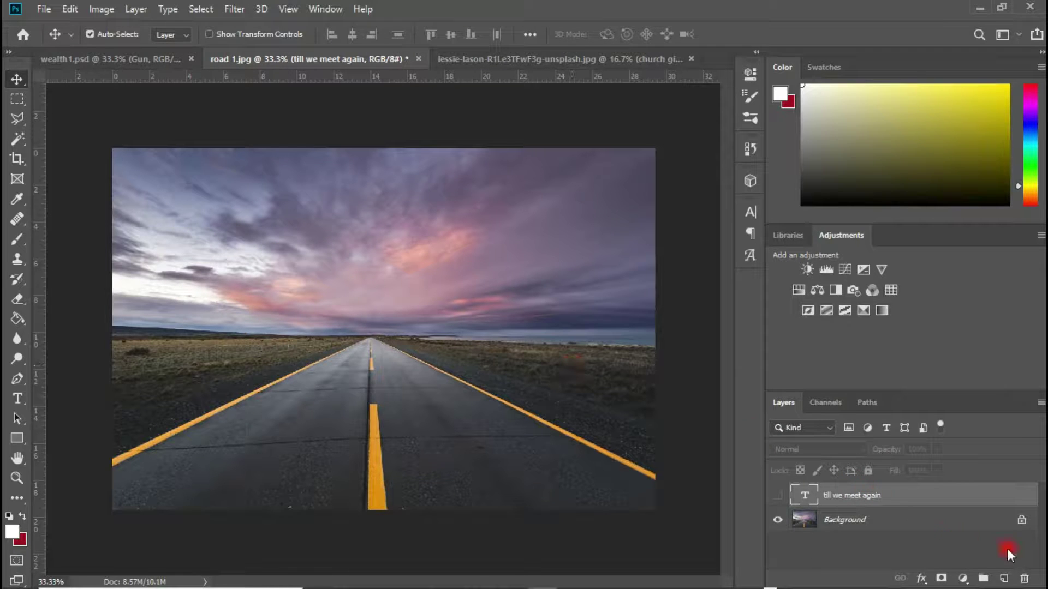
left_click(777, 495)
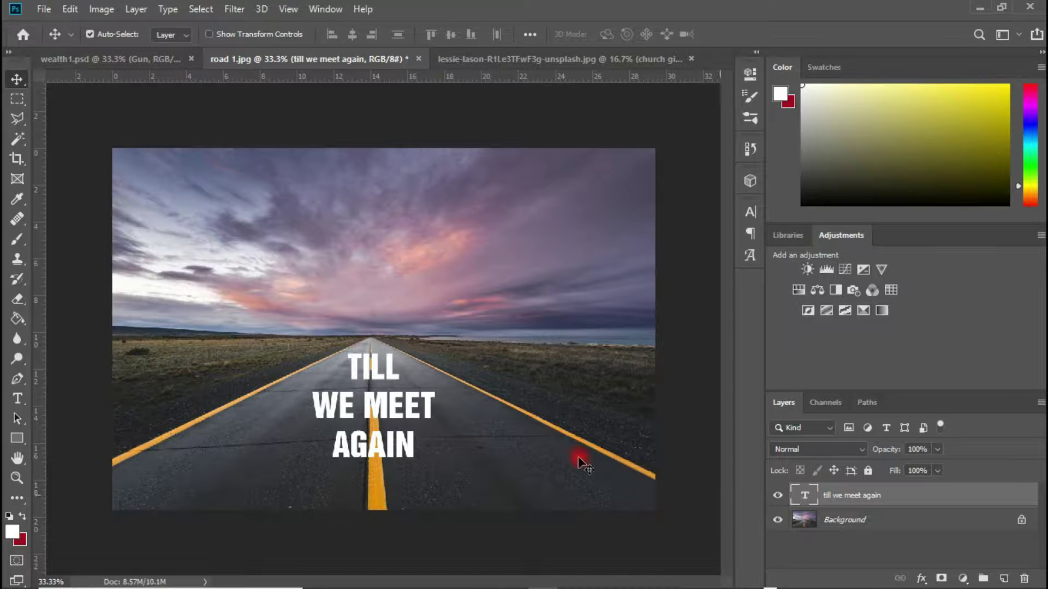
Insert a line break between WE and MEET in the text and commit the edit.
key("t")
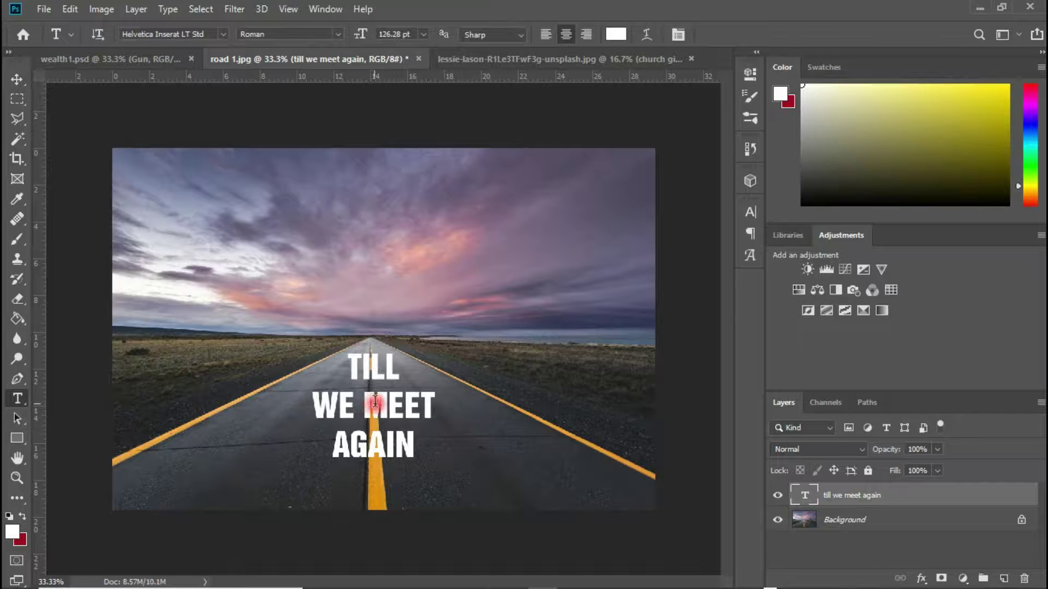
left_click(365, 404)
key("Return")
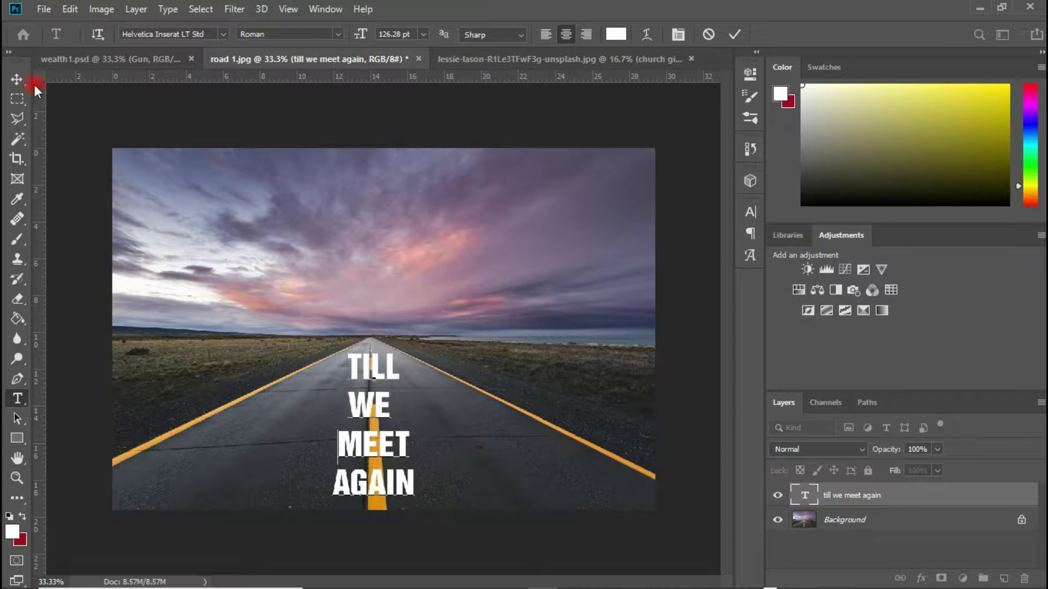
left_click(17, 79)
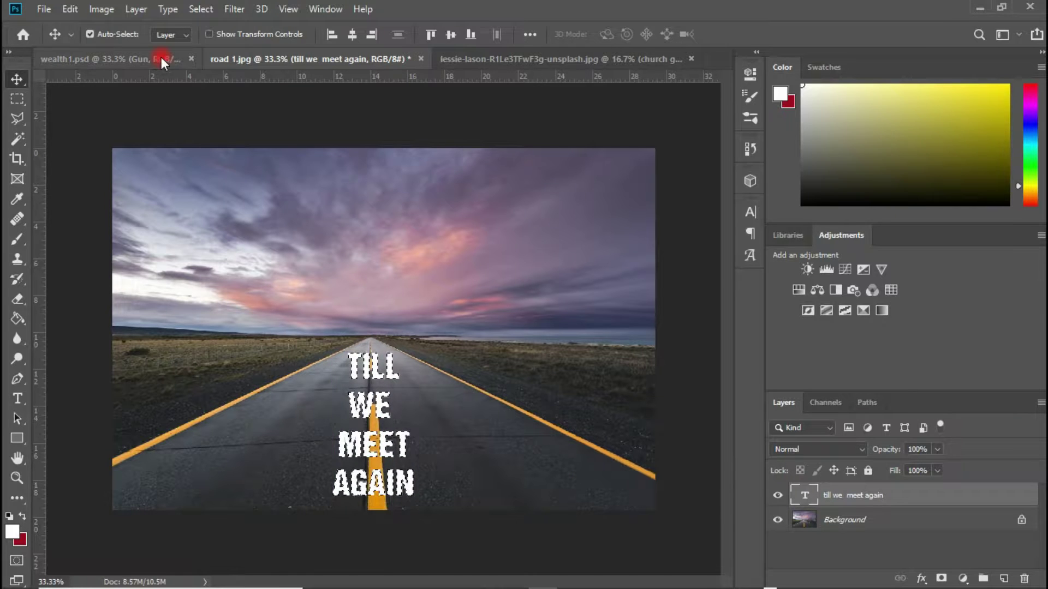
Copy the four-line text pixels, deselect, hide the text layer, and create an empty Layer 1.
left_click(70, 9)
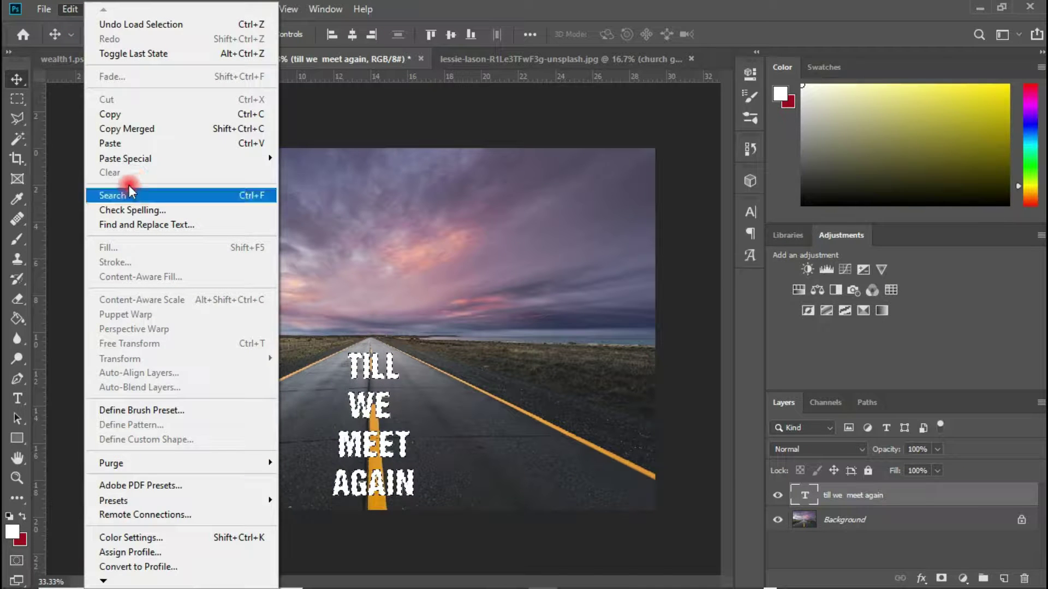
left_click(129, 115)
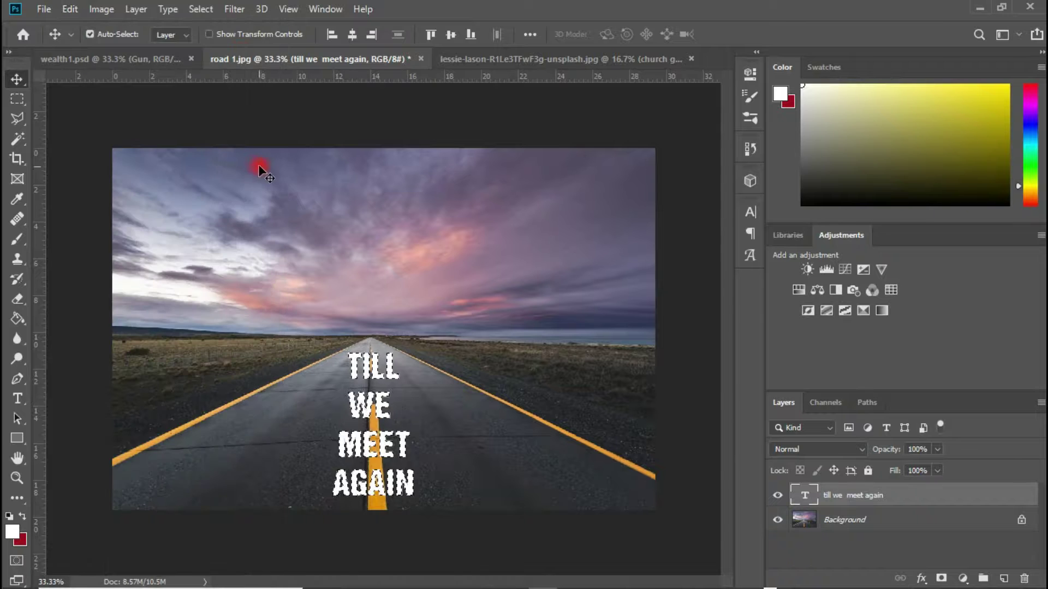
left_click(201, 9)
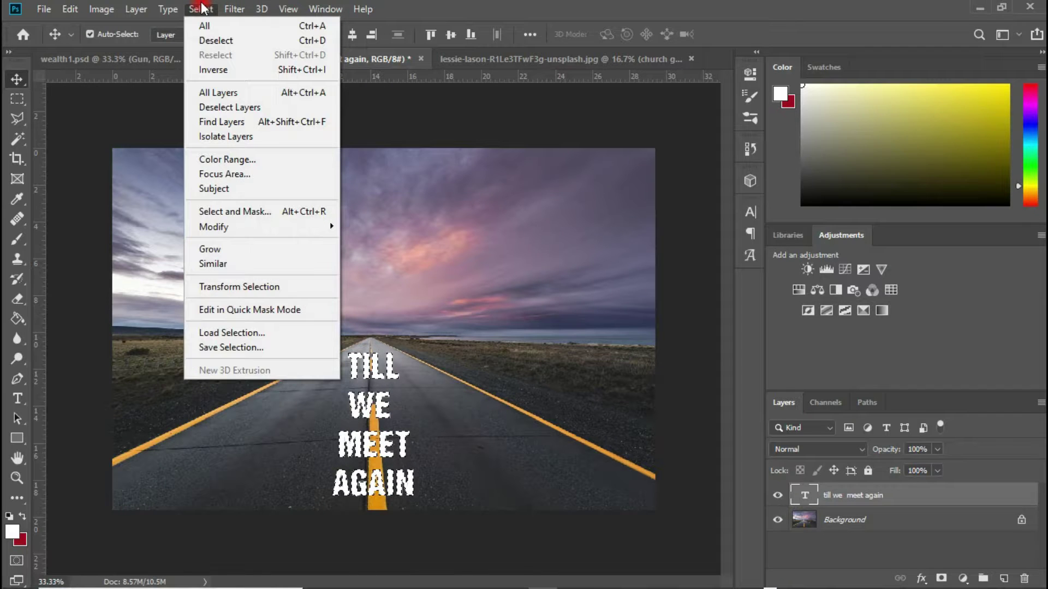
left_click(218, 40)
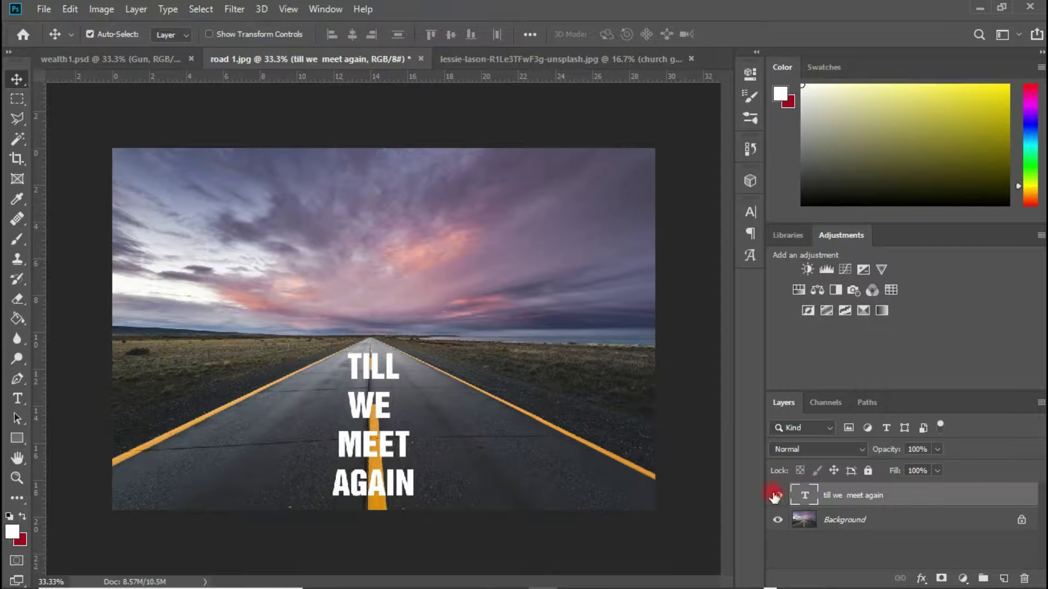
left_click(775, 496)
left_click(1005, 578)
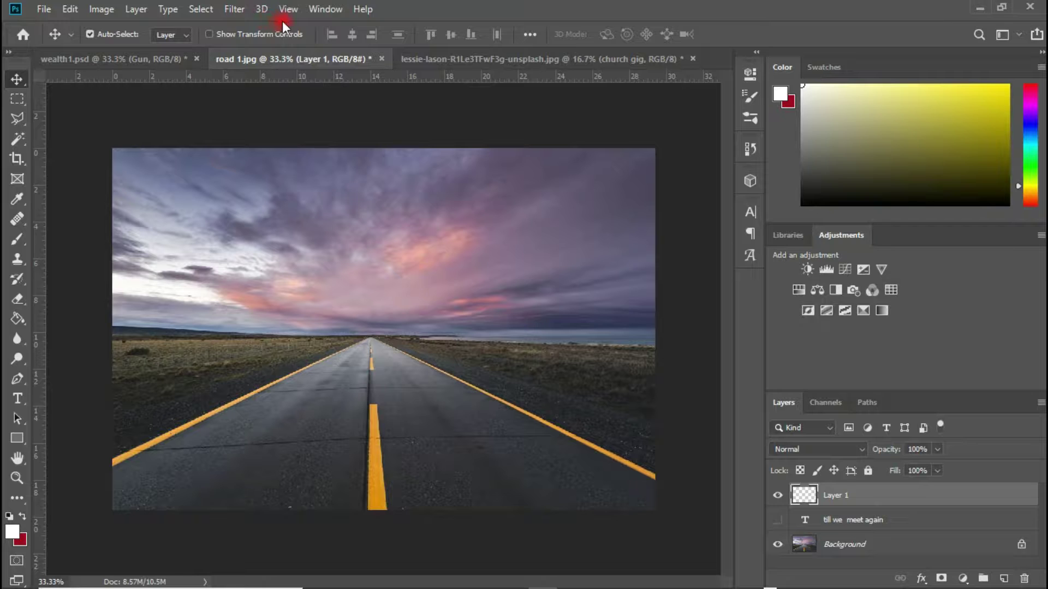
Paste the copied text into the Vanishing Point editor and reposition the floating copy.
left_click(240, 11)
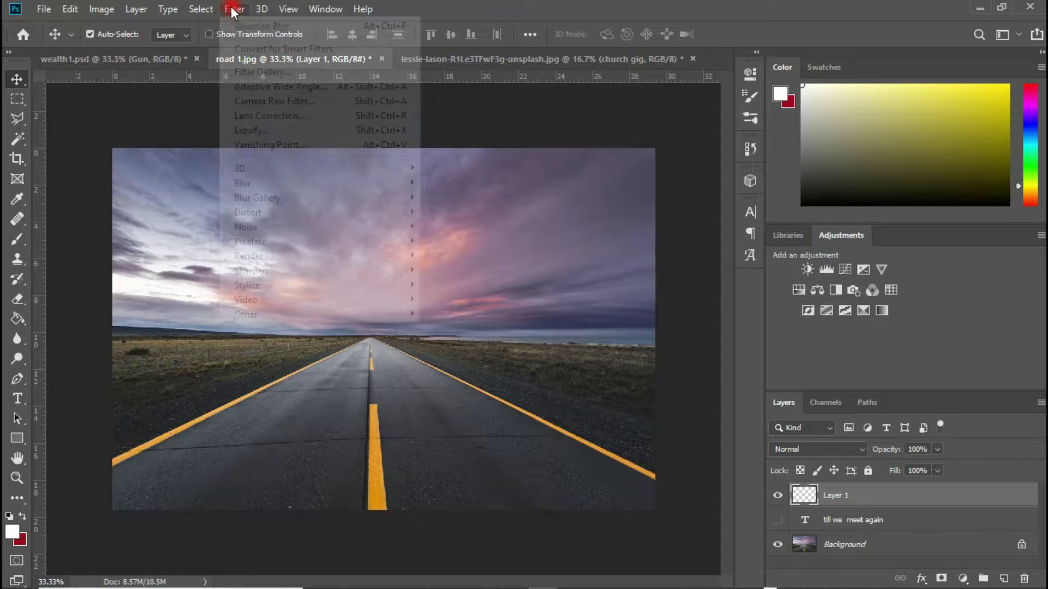
left_click(271, 147)
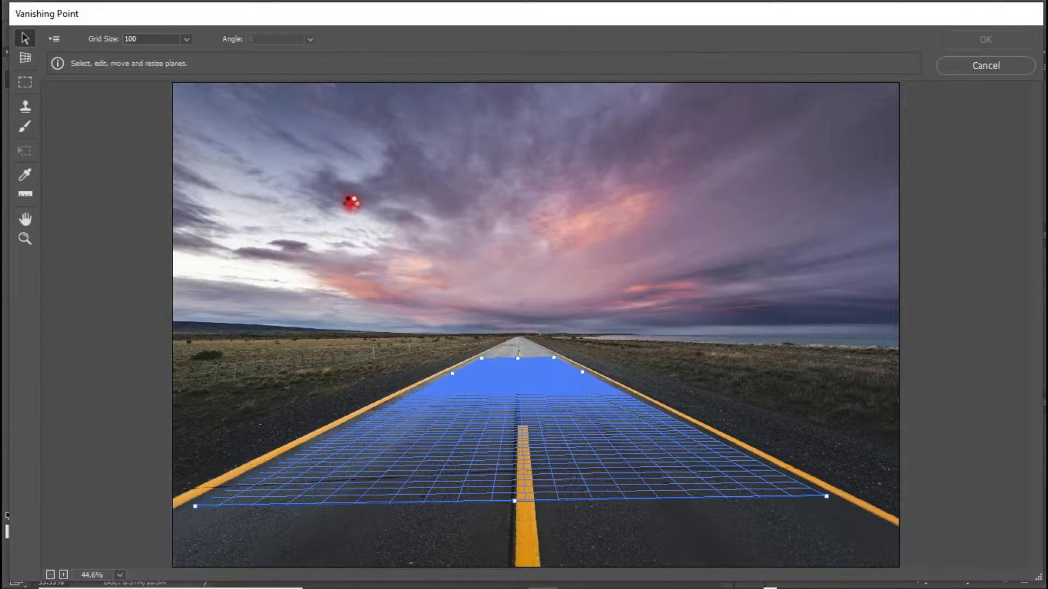
key("ctrl+v")
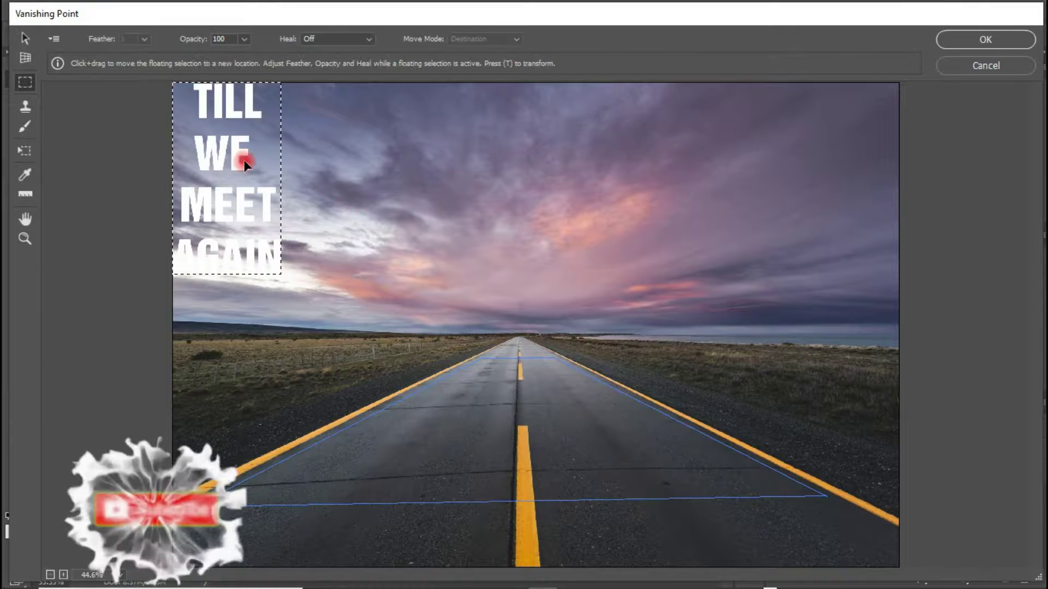
left_click_drag(244, 160, 537, 384)
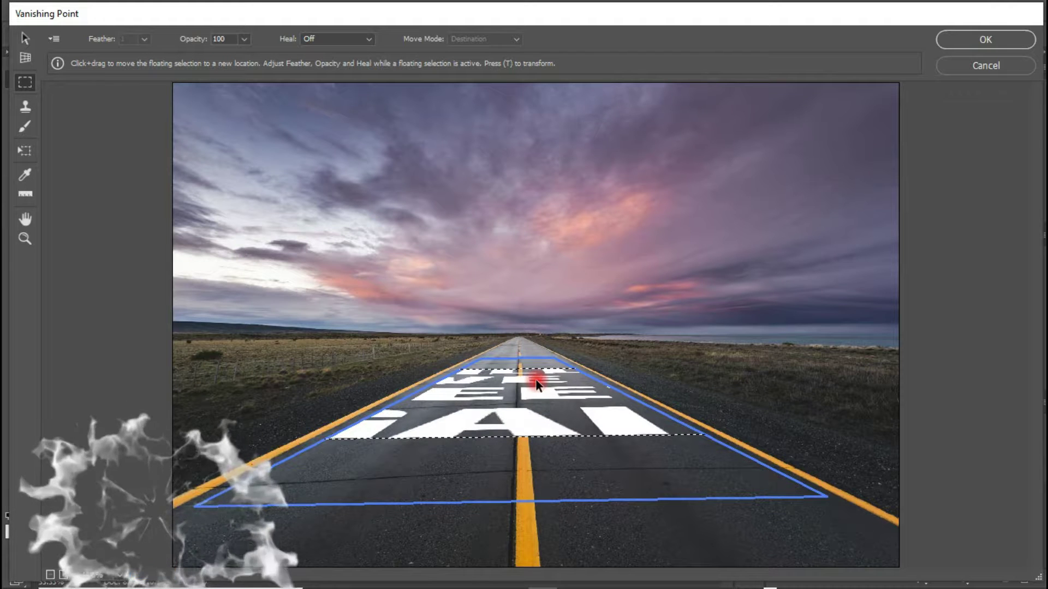
key("ctrl+alt+z")
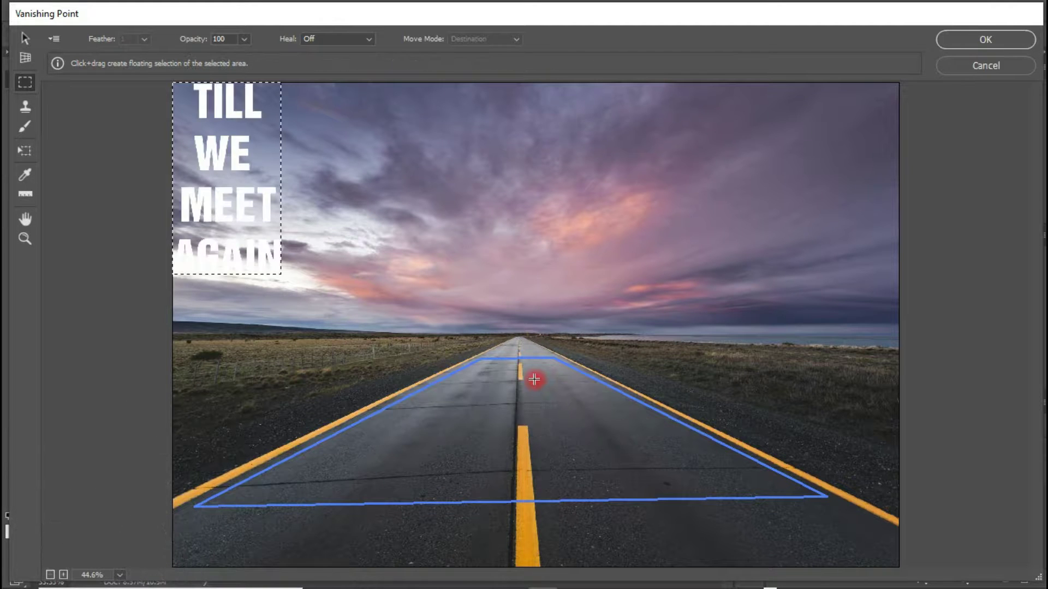
left_click_drag(270, 211, 322, 225)
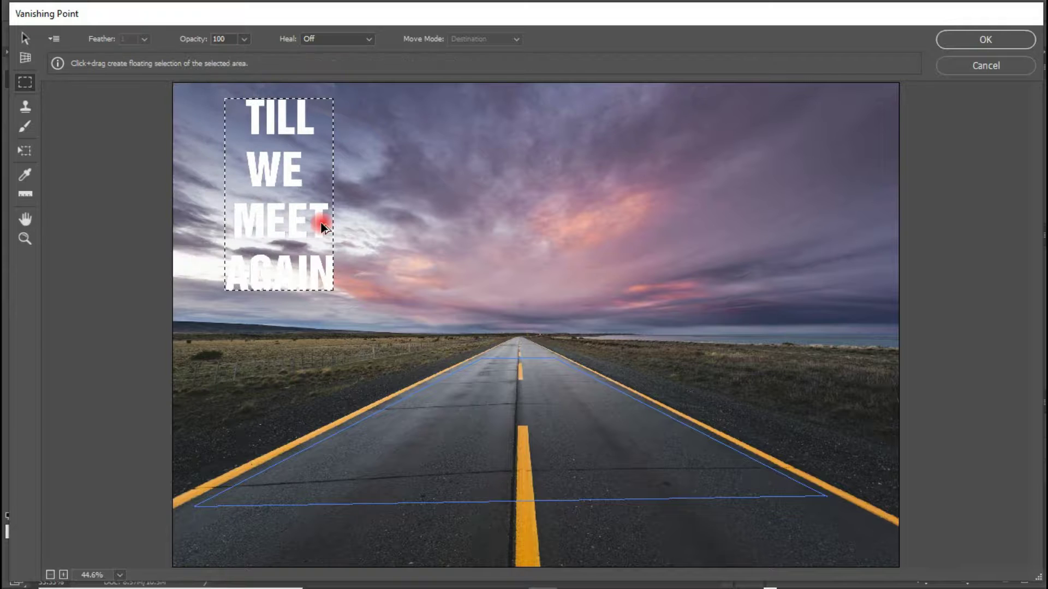
Shrink the text from its centre, drag it onto the road plane, stretch it, and apply.
key("t")
key("alt")
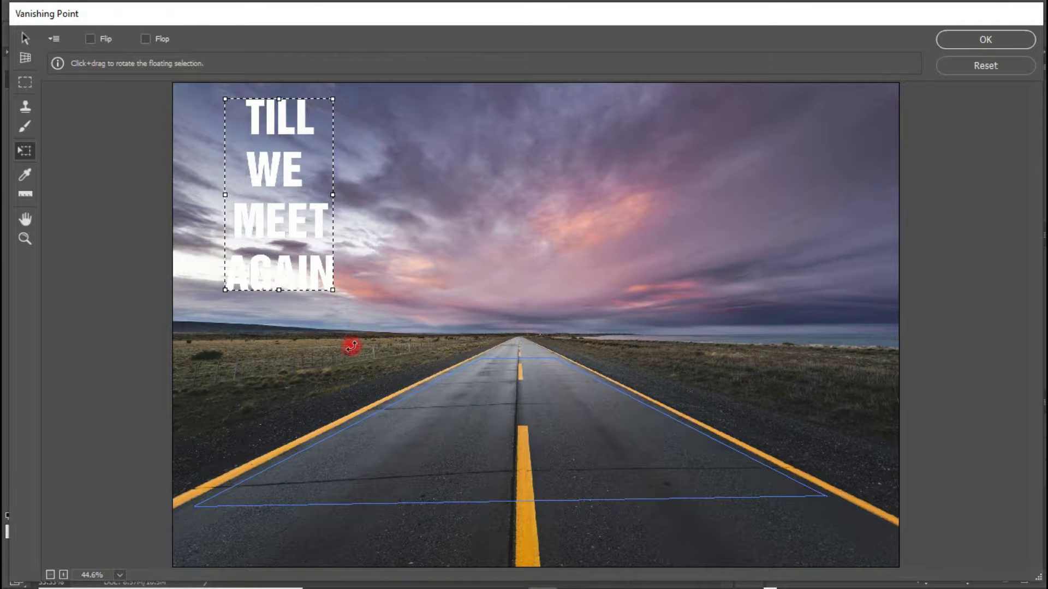
left_click_drag(330, 290, 302, 242)
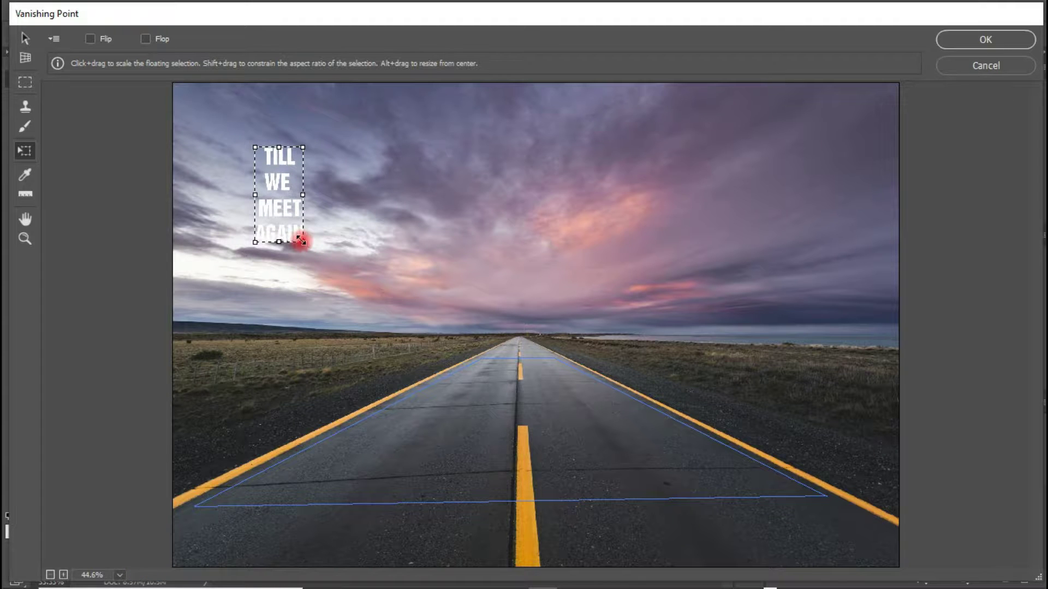
left_click_drag(283, 205, 519, 427)
left_click_drag(519, 470, 519, 492)
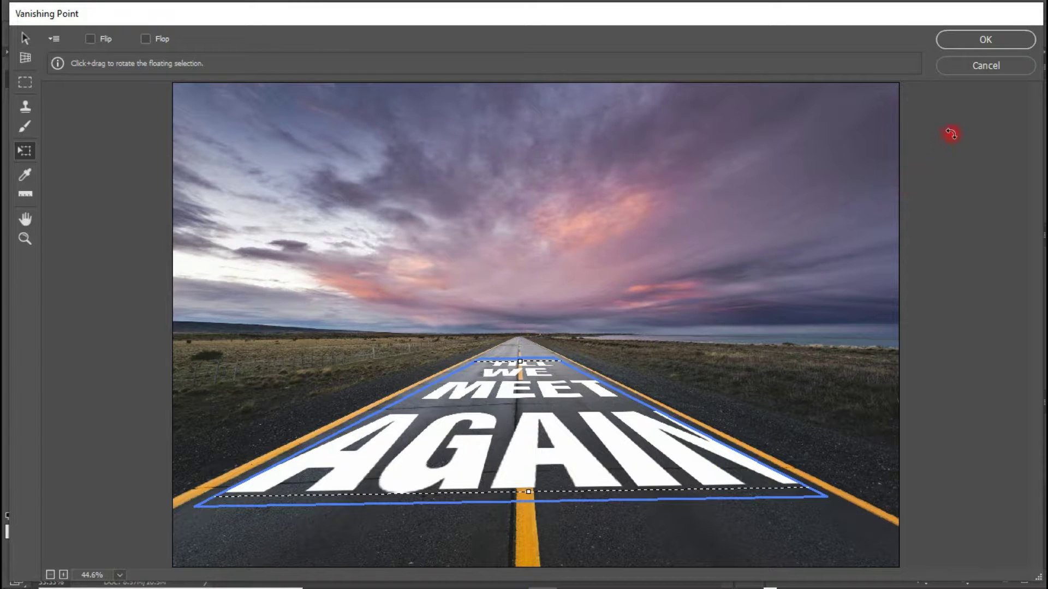
left_click(1001, 41)
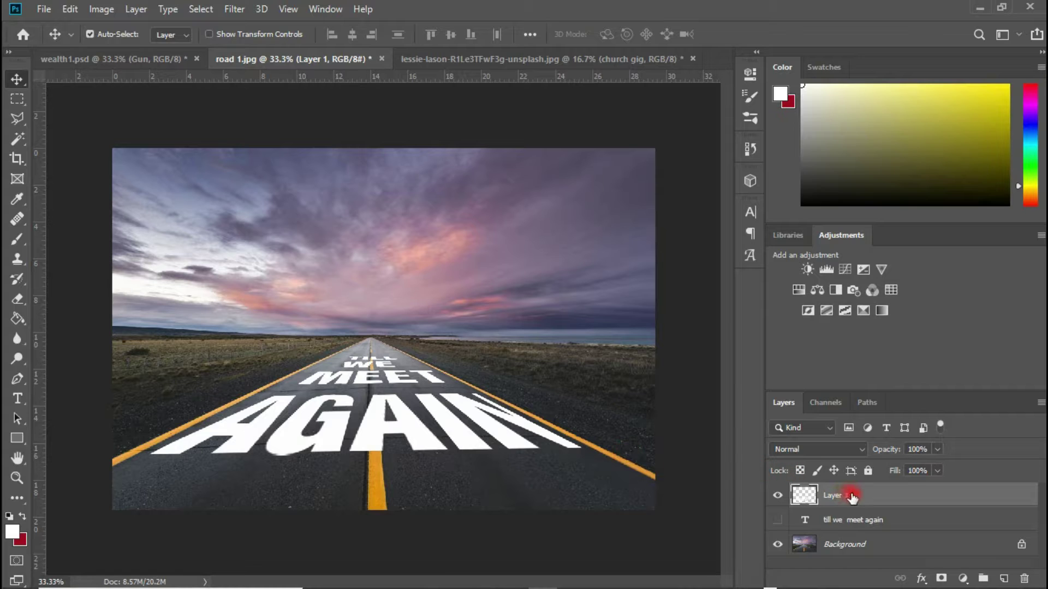
In Layer 1's Blending Options, Alt-split the Underlying Layer black slider to 6/75.
left_click(922, 578)
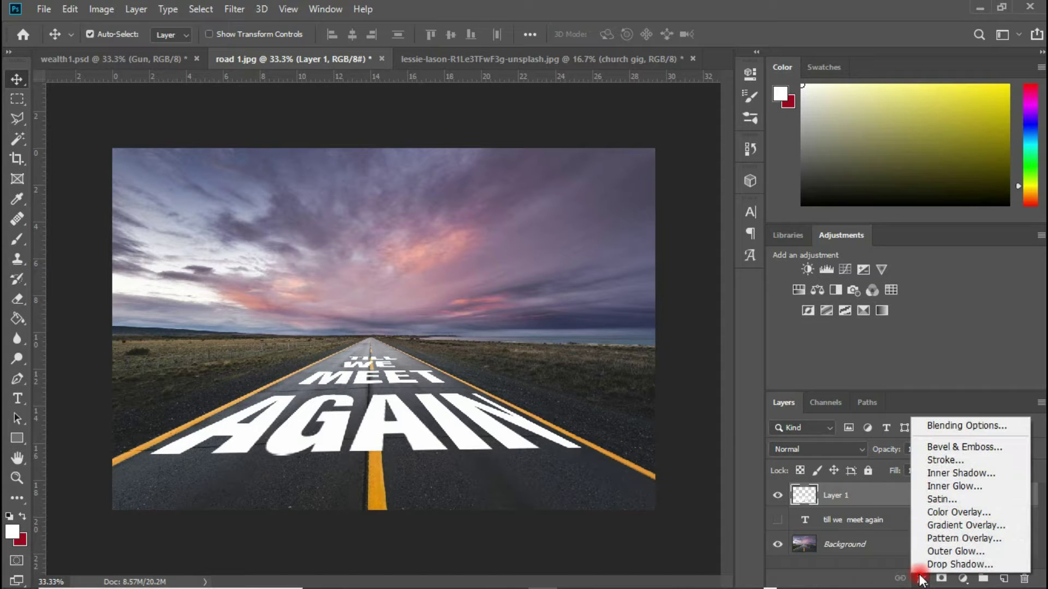
left_click(966, 425)
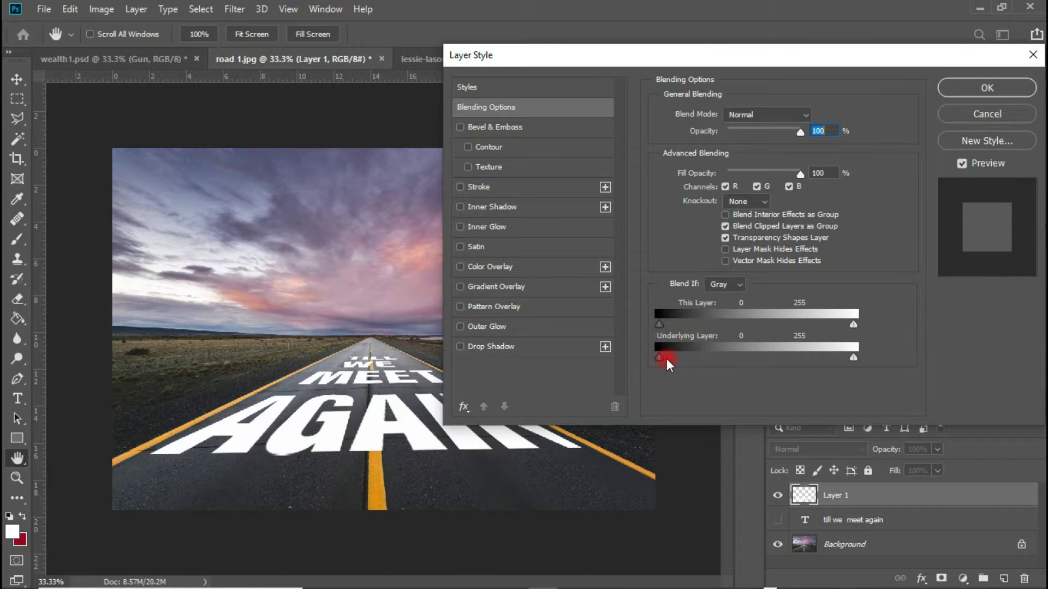
key("alt")
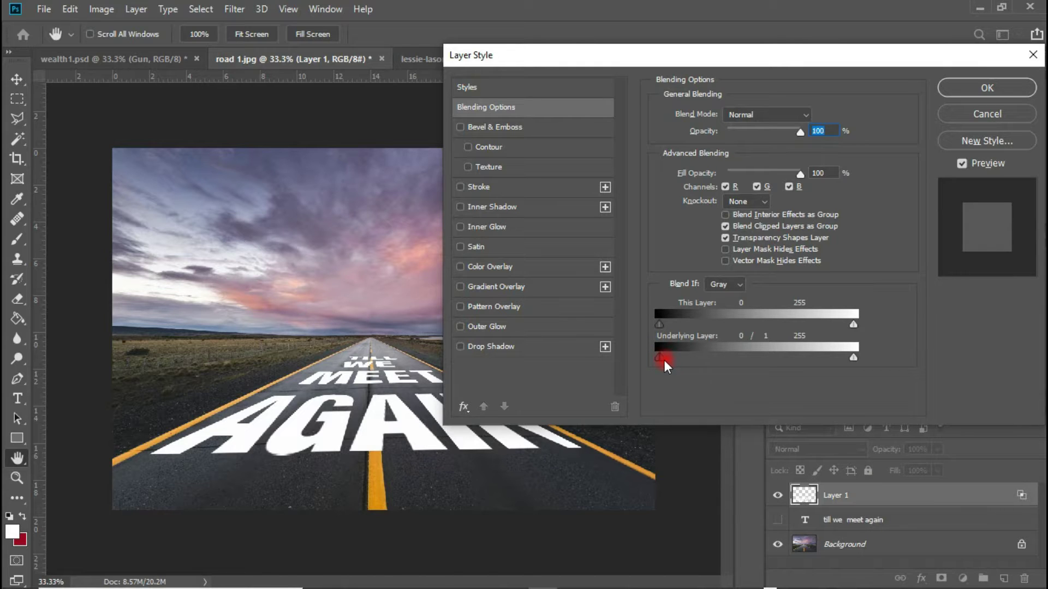
left_click_drag(662, 358, 704, 358)
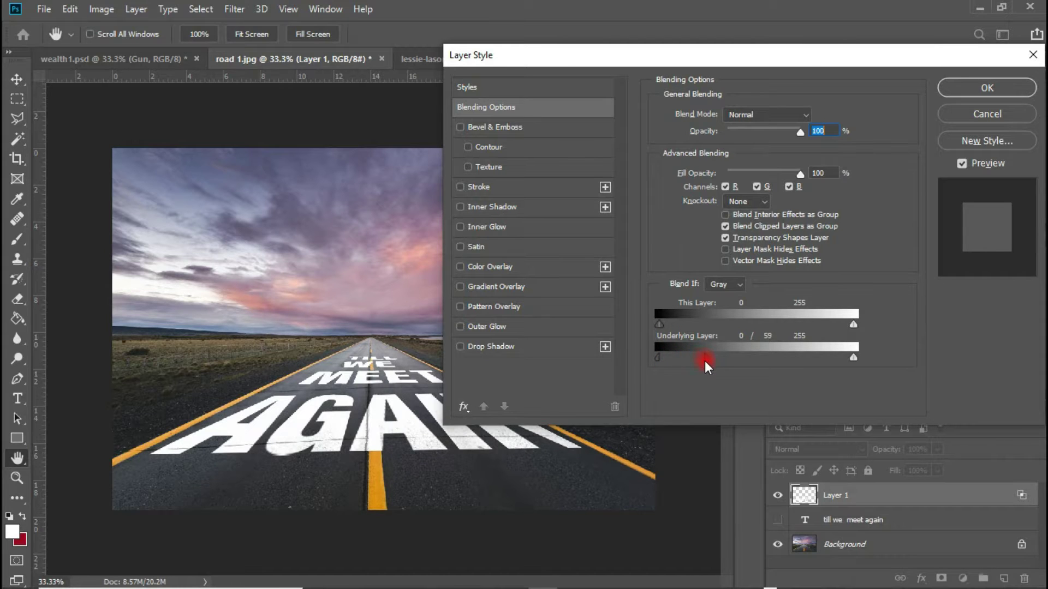
left_click_drag(705, 361, 706, 361)
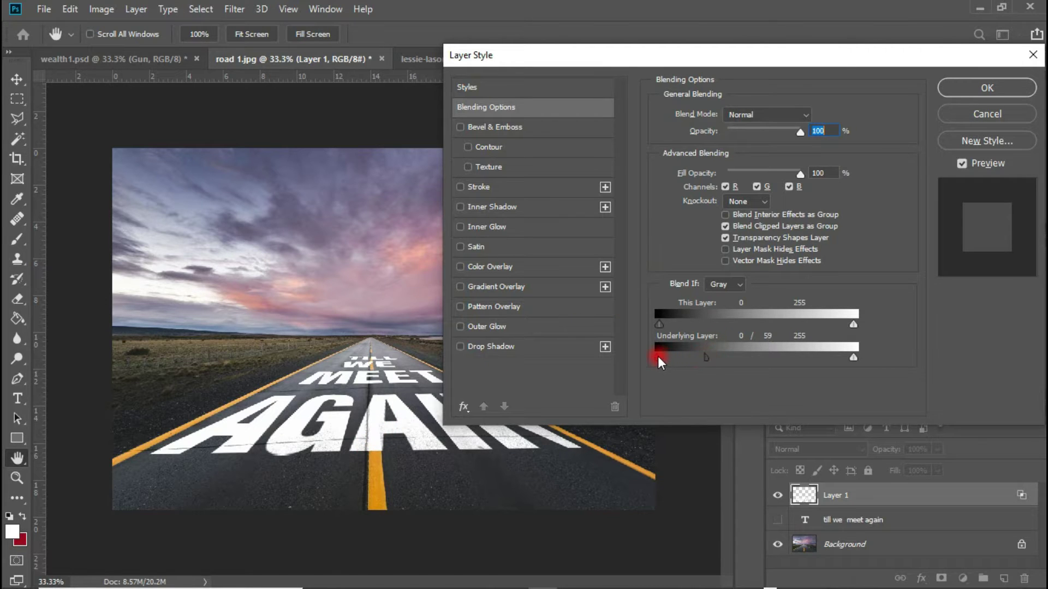
left_click_drag(658, 355, 713, 359)
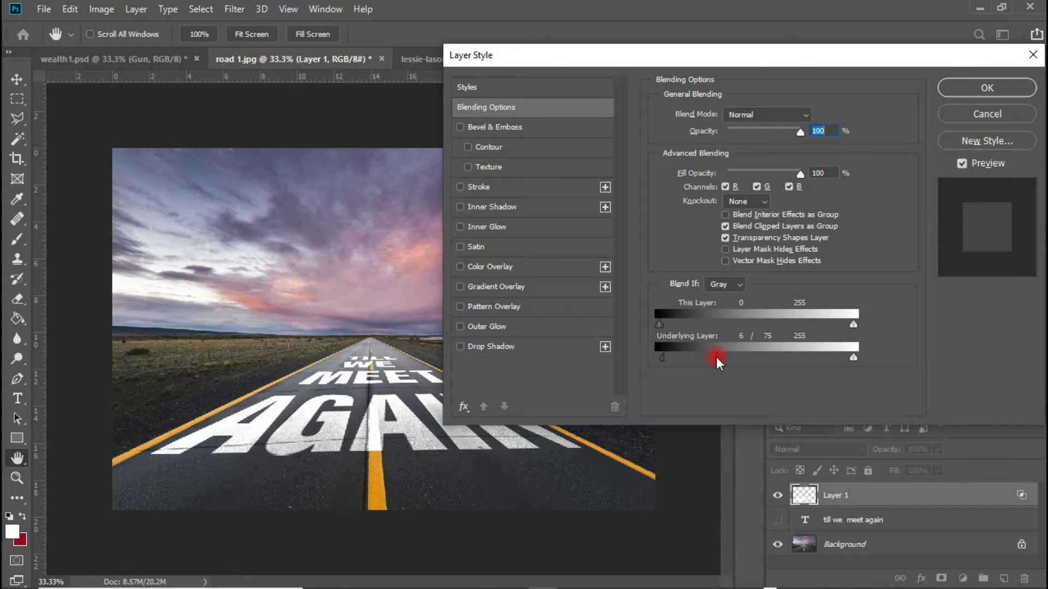
Confirm the Blend If settings so the road lettering keeps its asphalt texture.
left_click(971, 86)
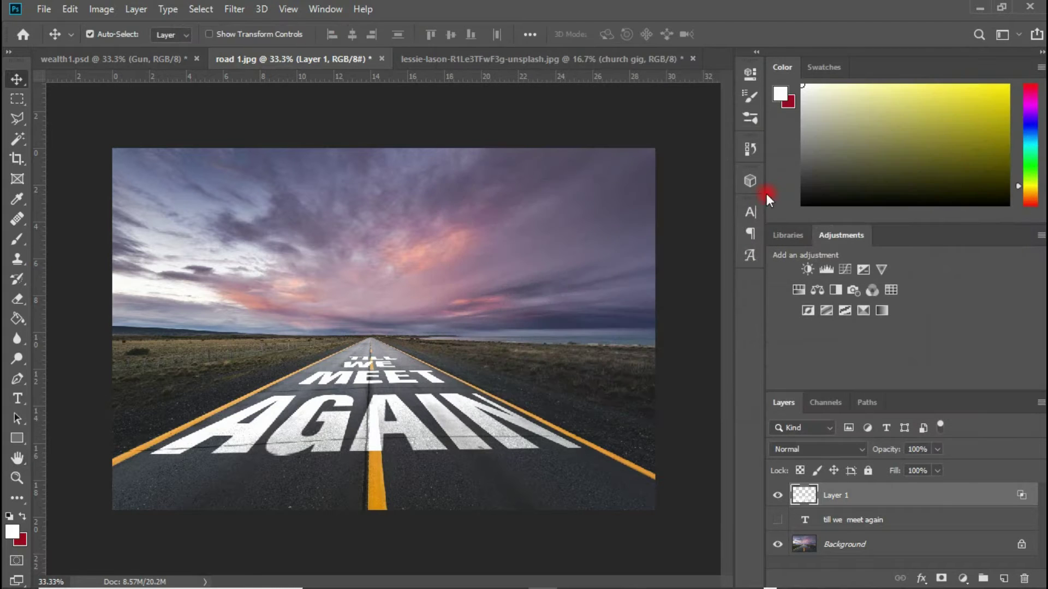